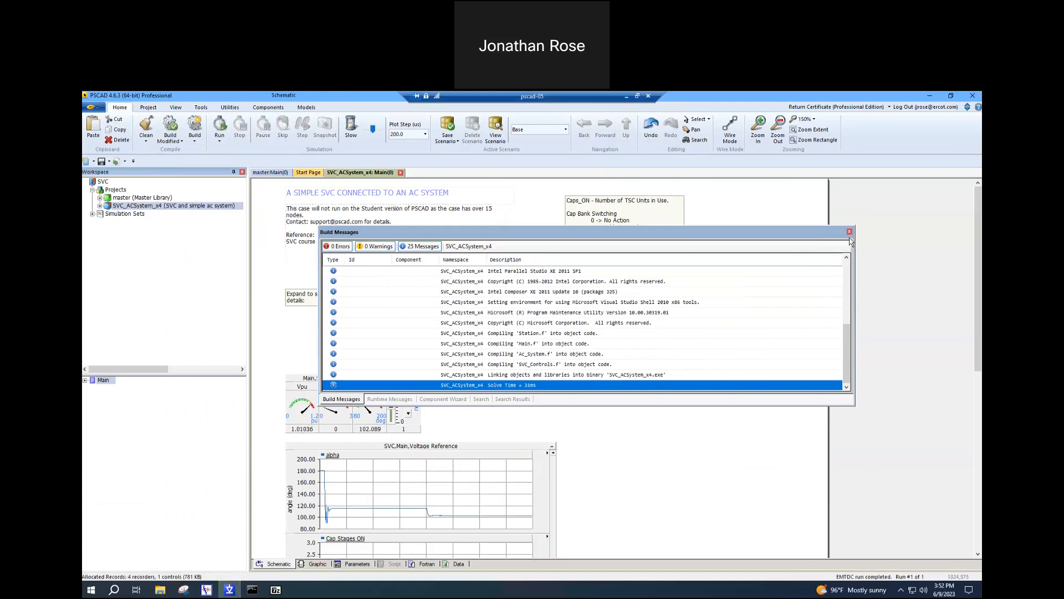
Dismiss the build messages and examine the alpha, Cap Stages ON and voltage plots on the main page.
click(850, 232)
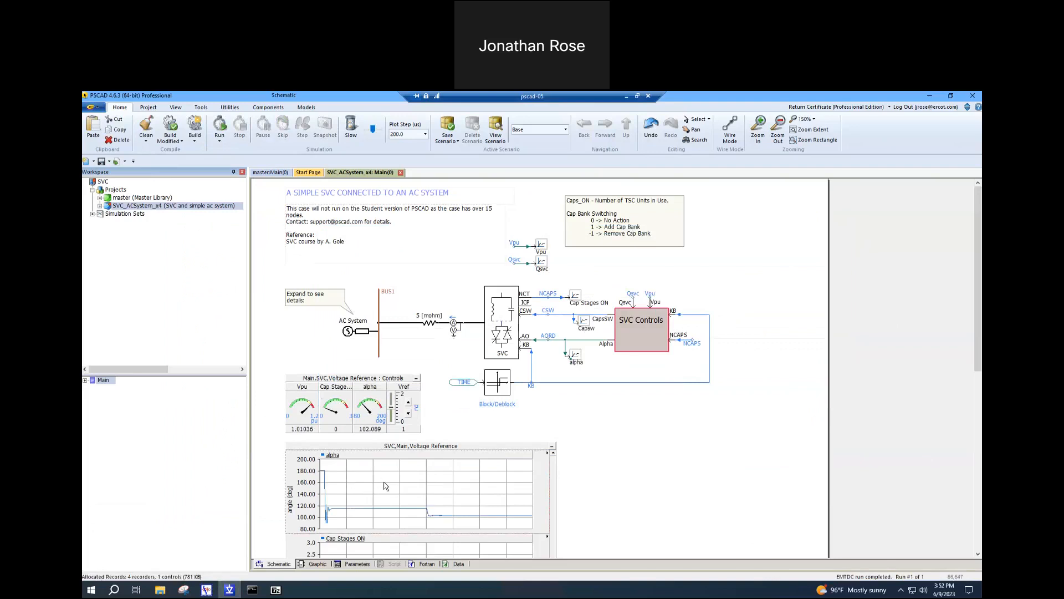
scroll(394, 448, down, 3)
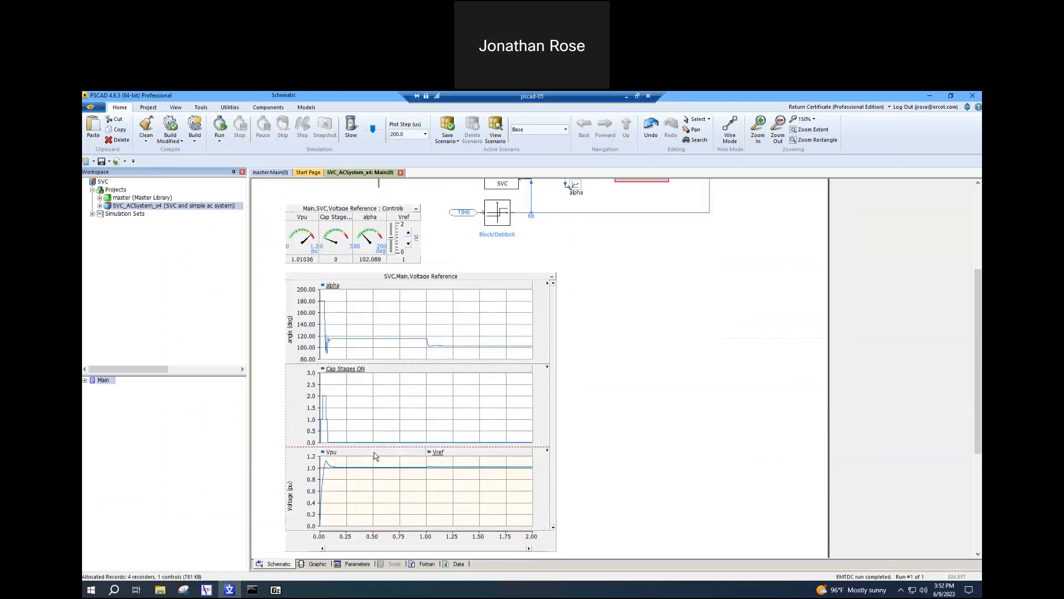
click(351, 407)
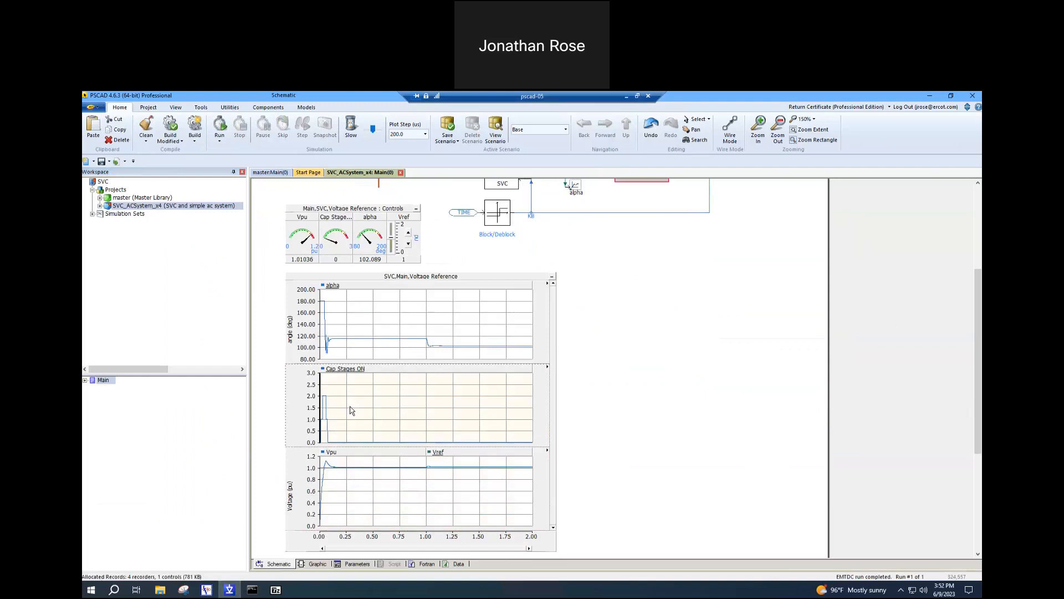
scroll(586, 343, up, 3)
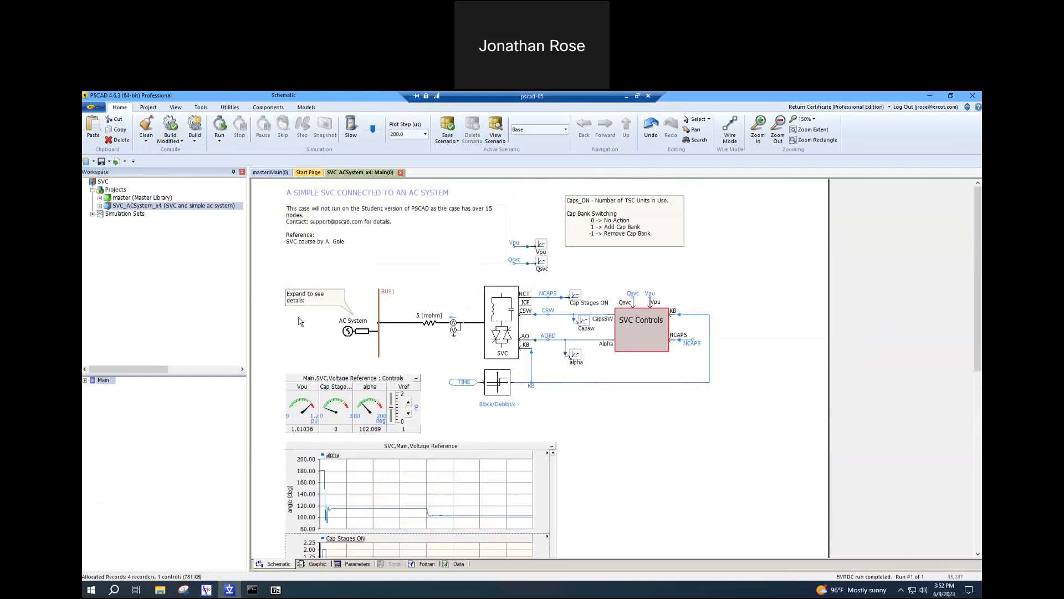
Inspect the AC System module's circuit and its three-phase voltage source parameters, and return to the main page.
double_click(347, 332)
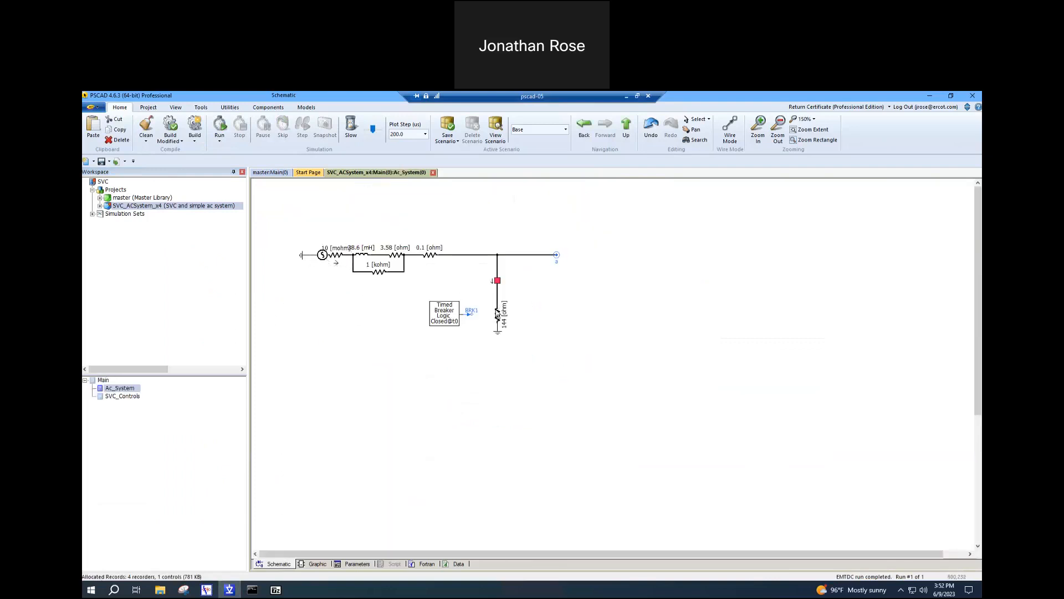
click(626, 126)
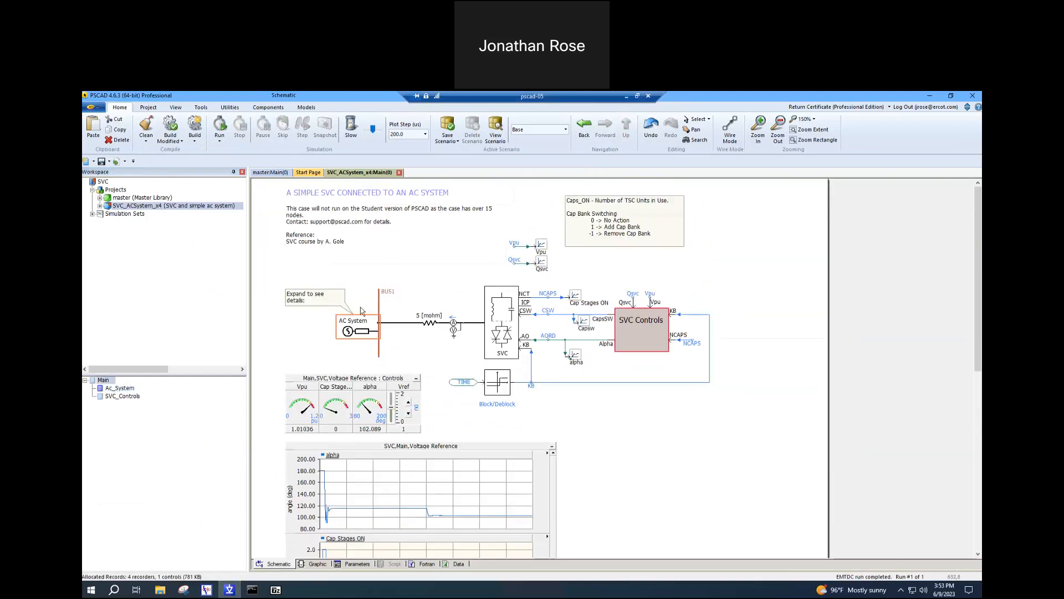
double_click(344, 332)
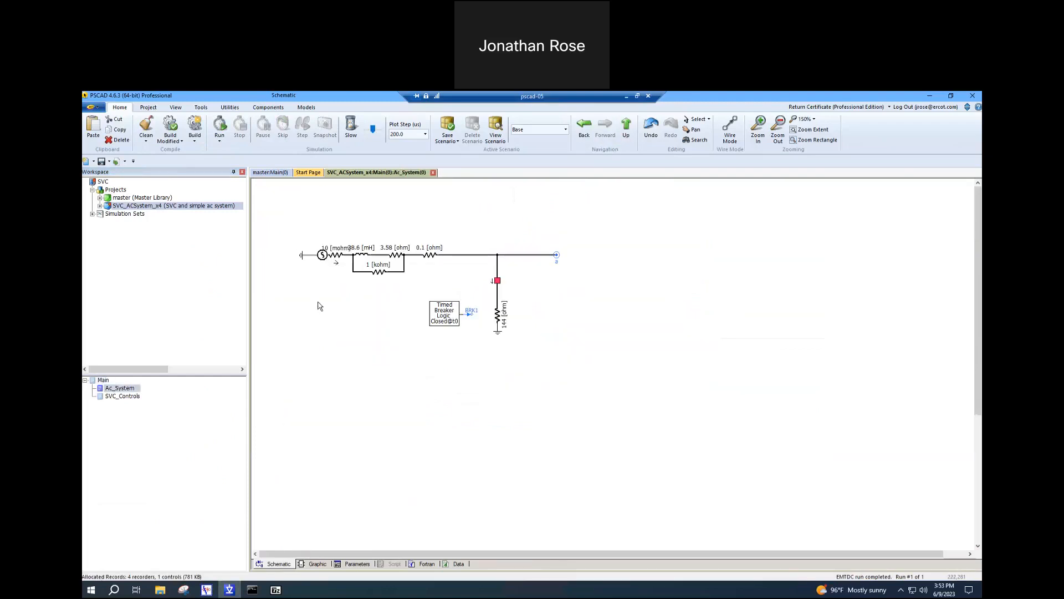
double_click(323, 257)
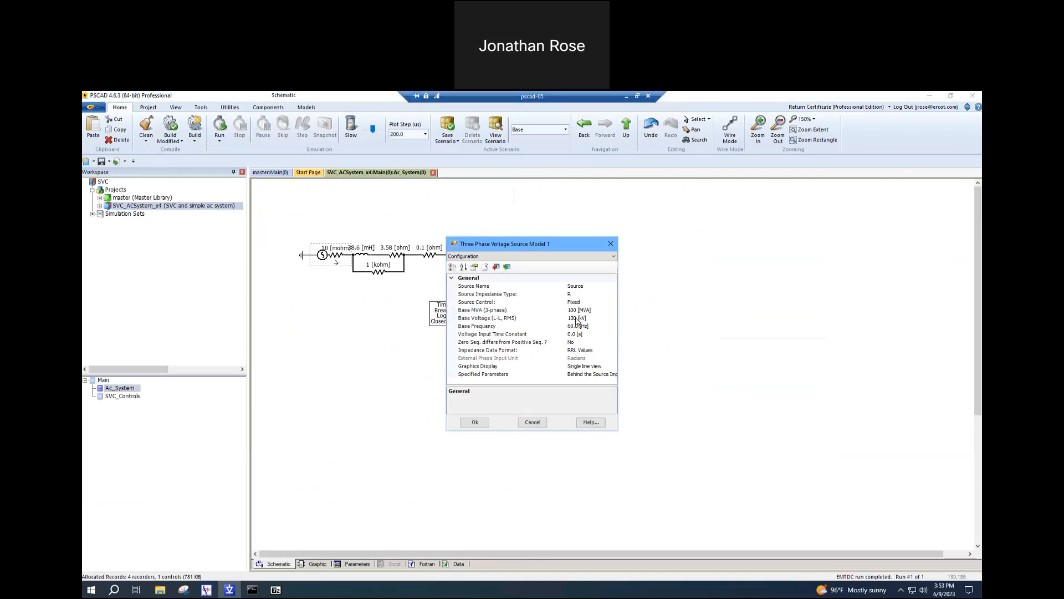
click(609, 245)
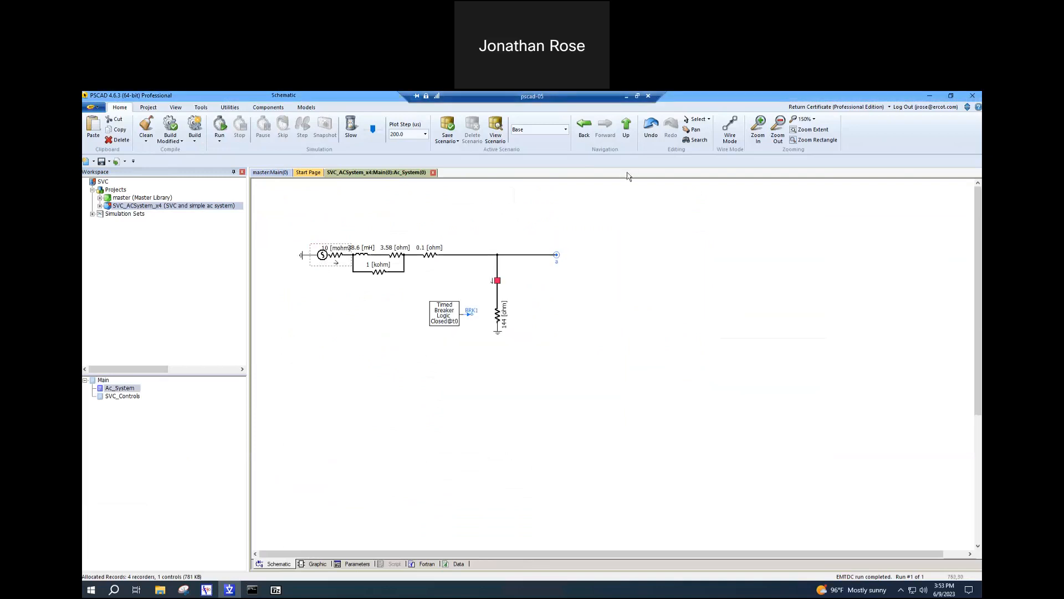
click(625, 132)
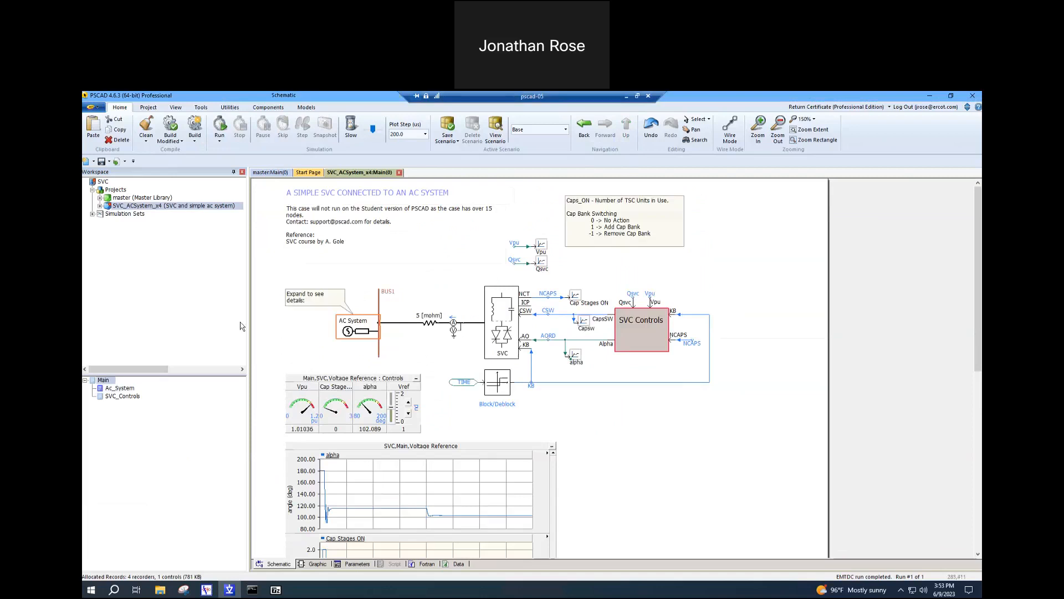
Switch to File Explorer and show the SVC case folder alongside the PMView_v2.0.zip archive.
click(191, 289)
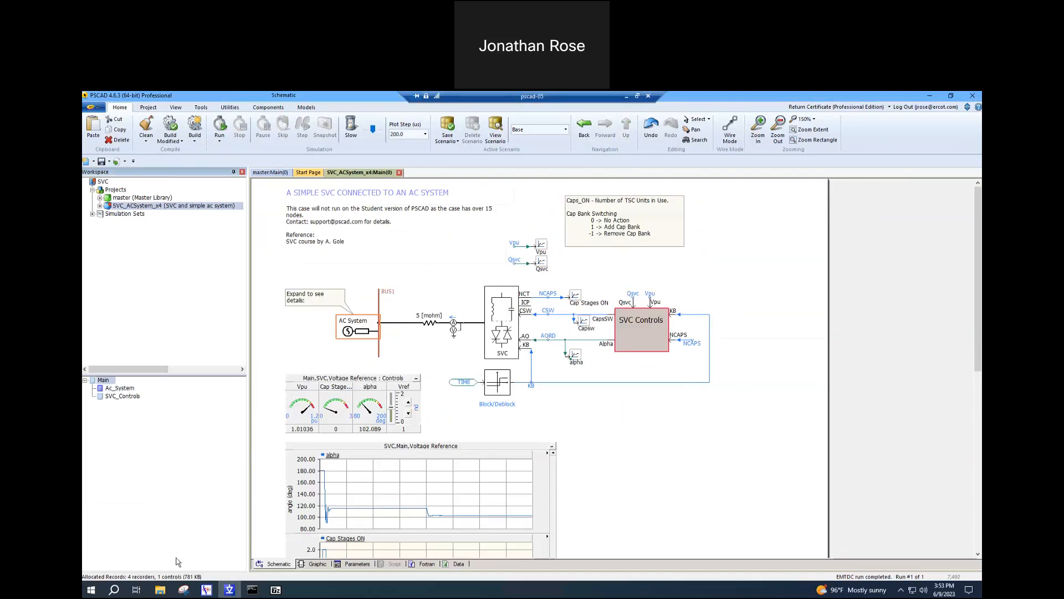
click(160, 589)
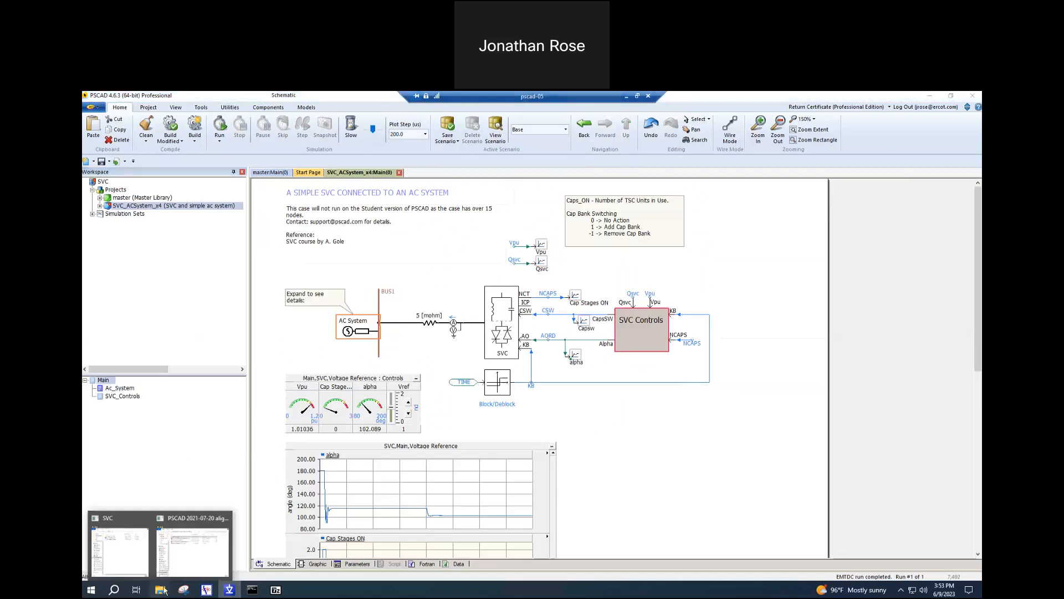
click(133, 557)
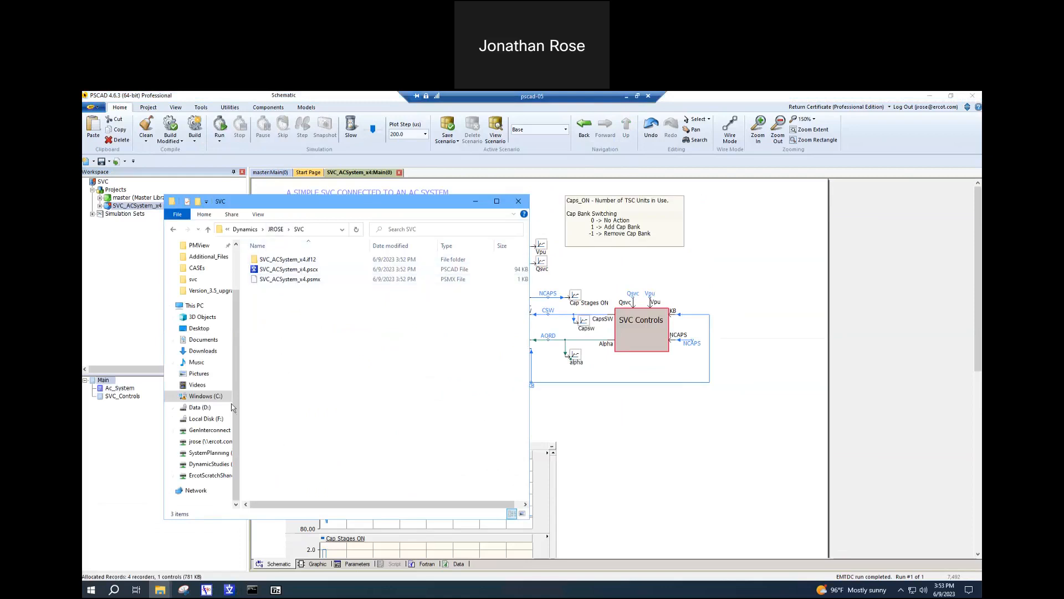
click(276, 590)
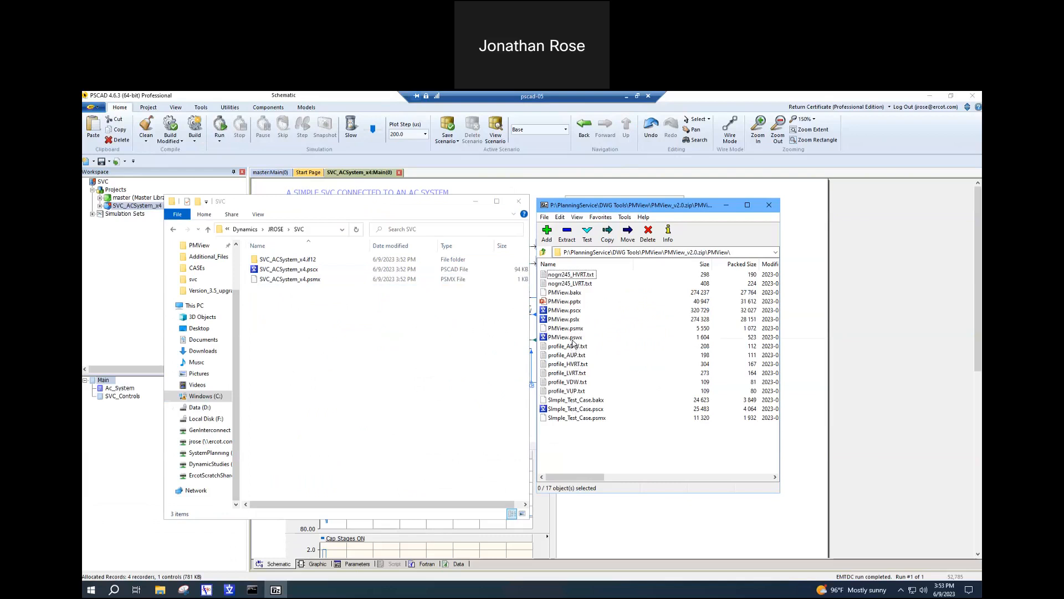
Copy PMView.pslx, the two nogrr245 text files and the six profile text files from the archive into the SVC folder.
click(576, 320)
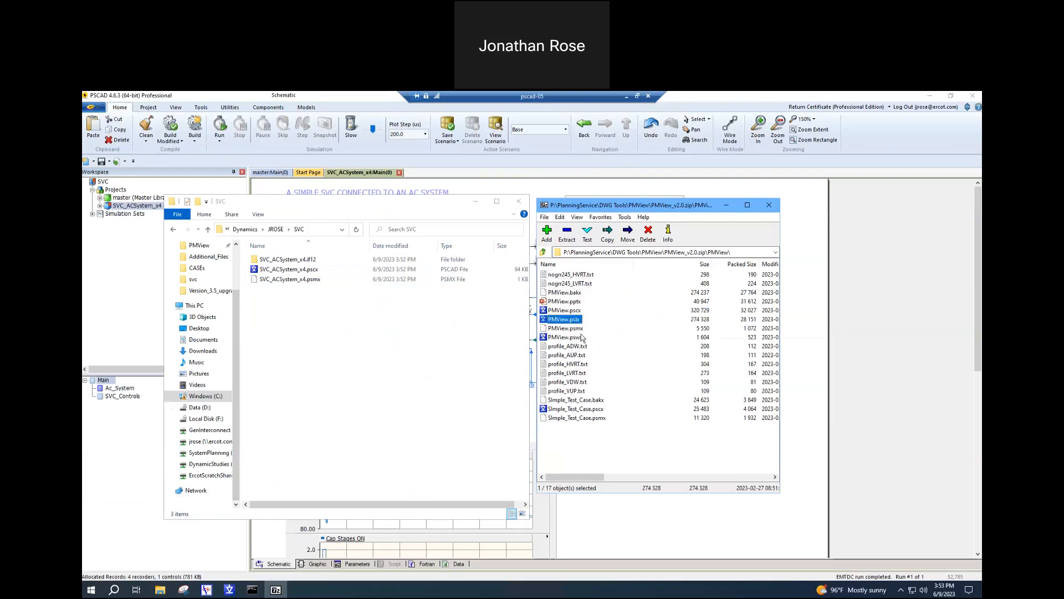
ctrl+click(585, 275)
ctrl+click(574, 284)
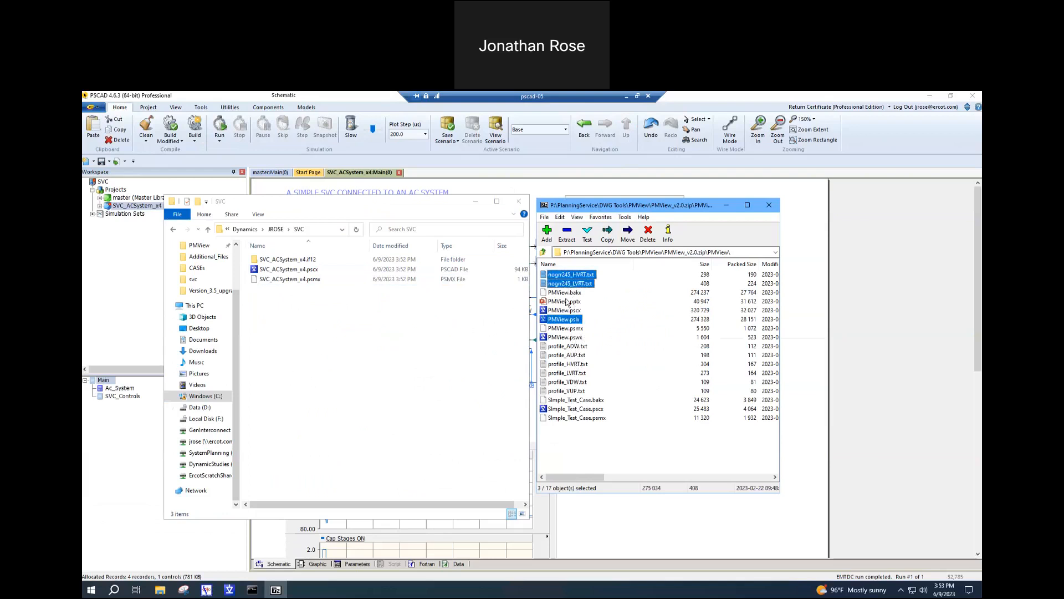
ctrl+click(572, 347)
ctrl+click(572, 355)
ctrl+click(572, 365)
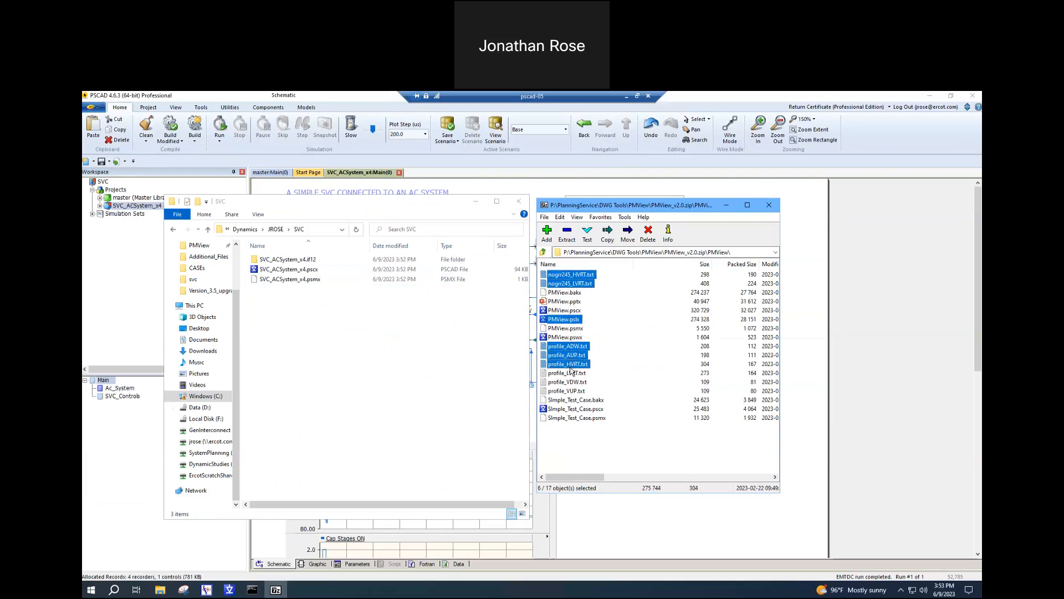
ctrl+click(573, 374)
ctrl+click(572, 382)
ctrl+click(571, 391)
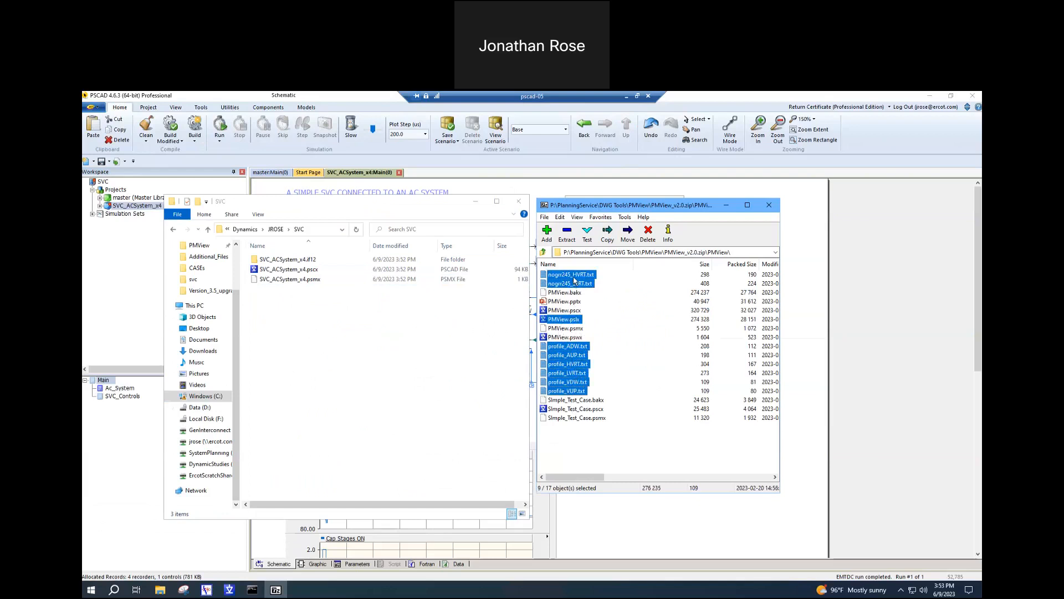
drag(576, 368, 364, 368)
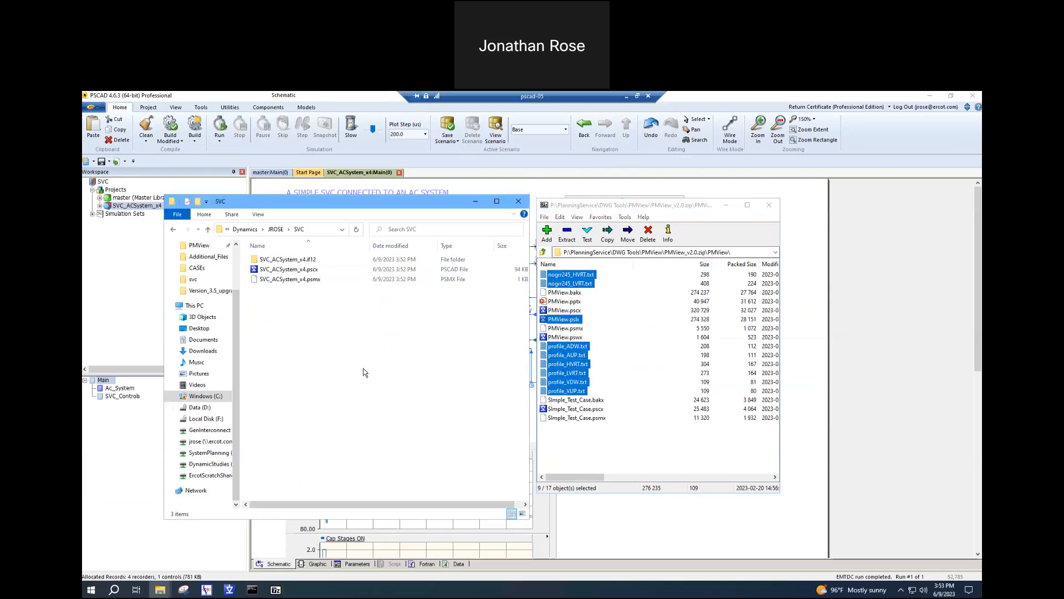
click(726, 204)
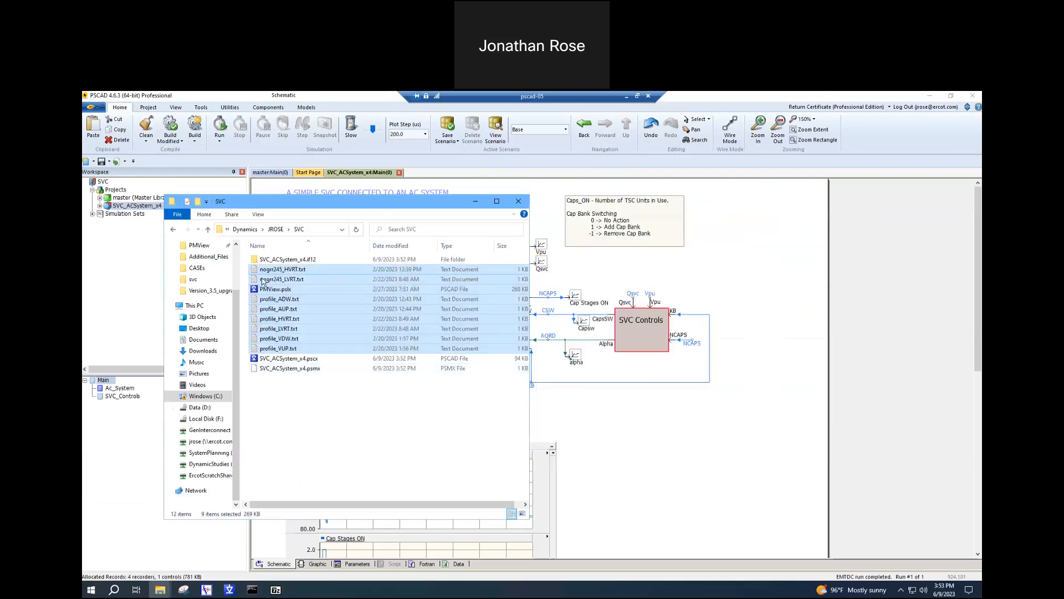
Switch back to PSCAD and load the PMView.pslx library into the workspace.
click(96, 259)
click(95, 107)
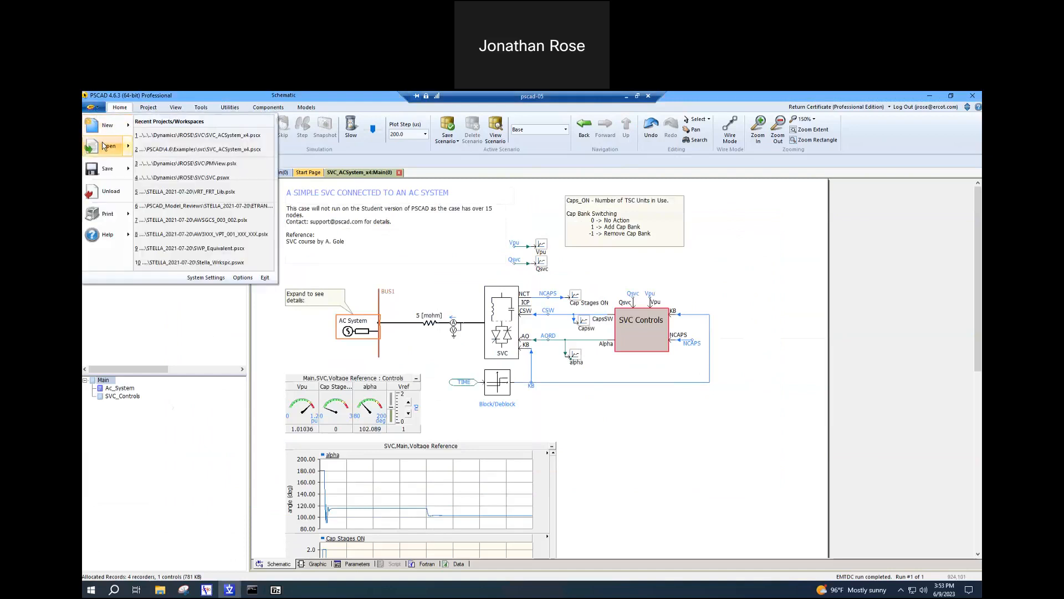
click(107, 145)
double_click(487, 294)
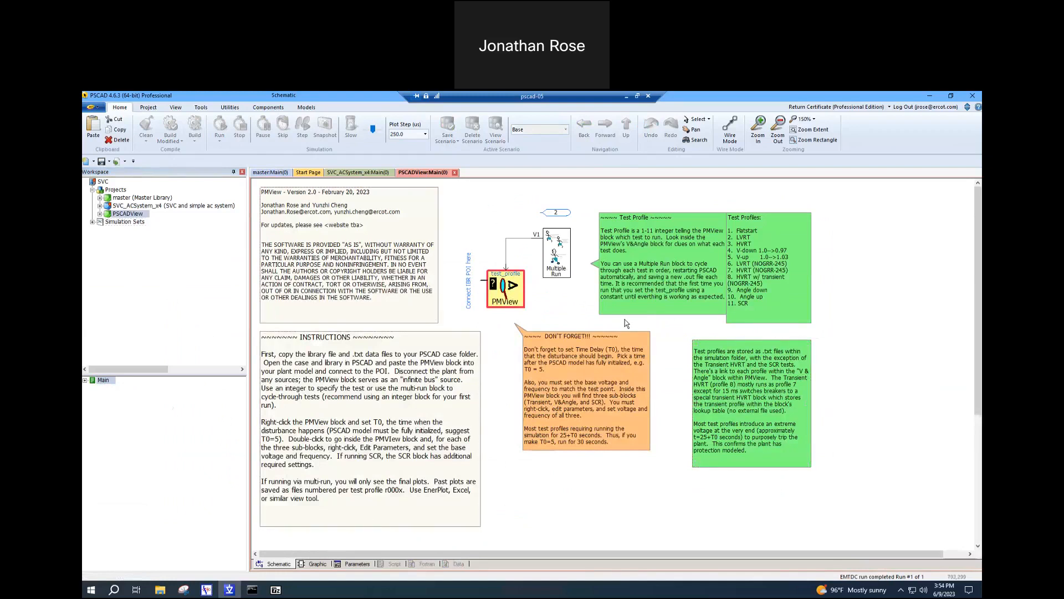
Copy the PMView block from the library and paste it into the SVC_ACSystem_x4 main page, below the AC System source.
click(501, 275)
click(551, 239)
right_click(502, 284)
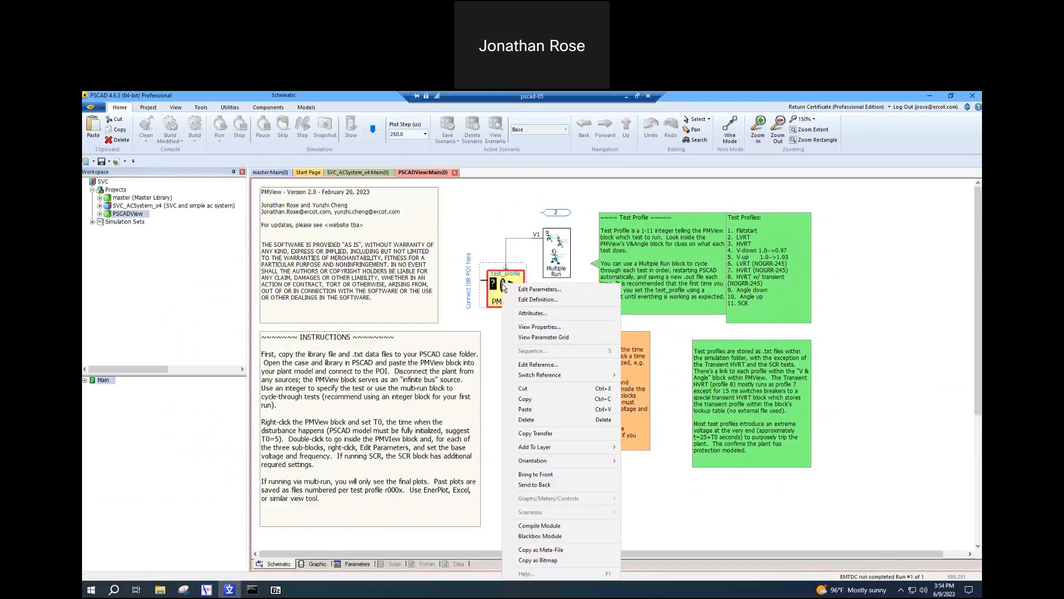
click(530, 399)
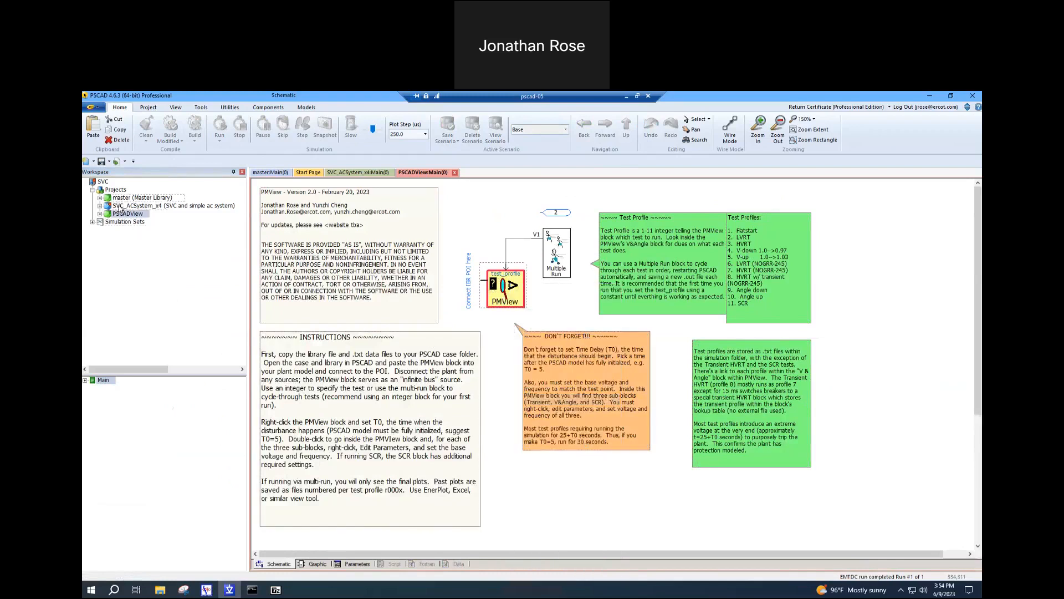
double_click(119, 207)
right_click(285, 331)
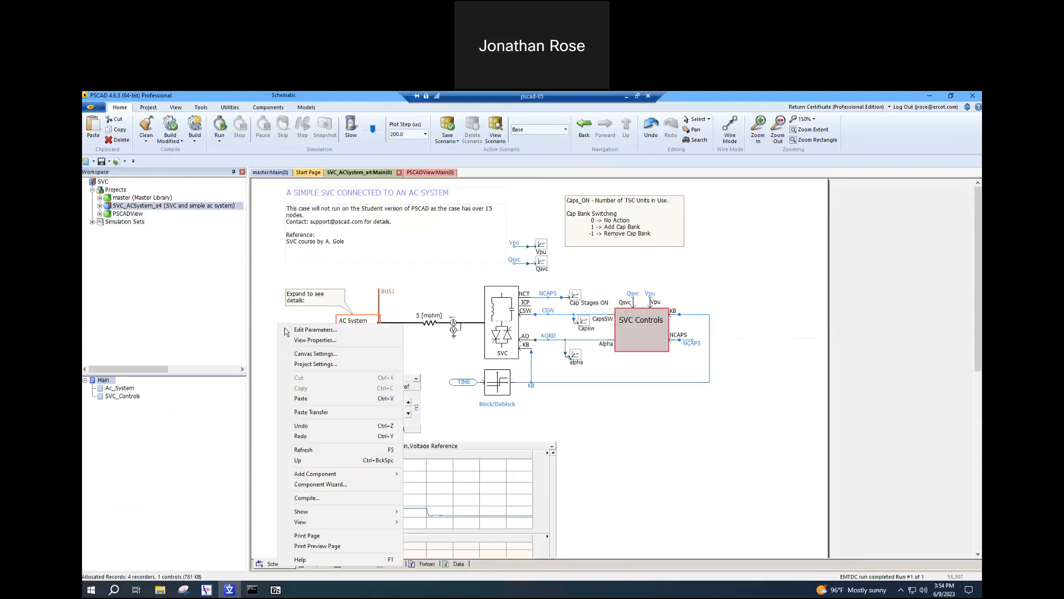
click(301, 398)
drag(276, 333, 301, 358)
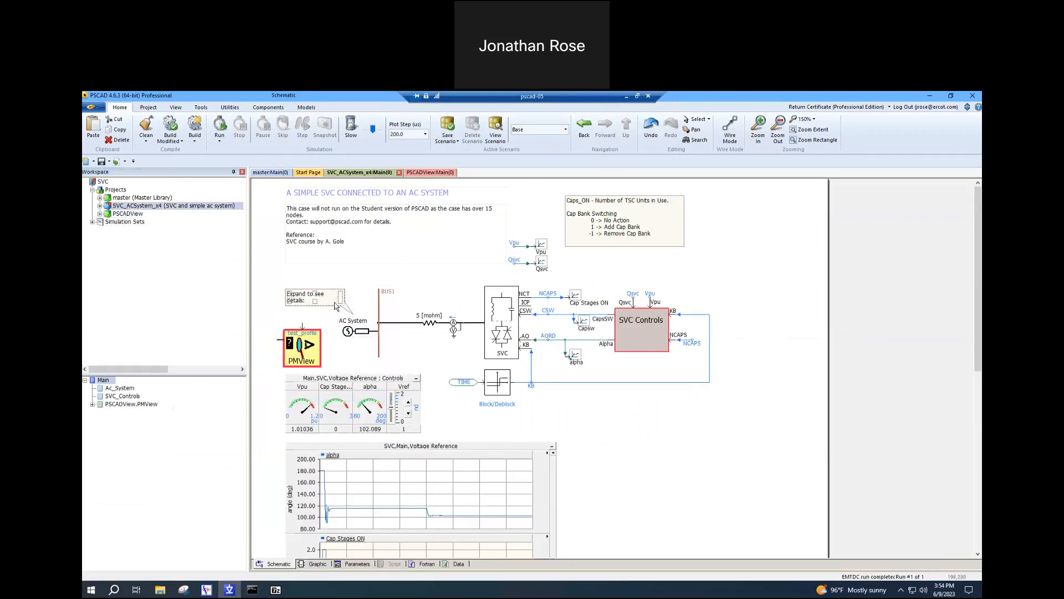
Remove the "Expand to see details" note and move the AC System source away from BUS1 to disconnect it.
right_click(335, 306)
click(358, 350)
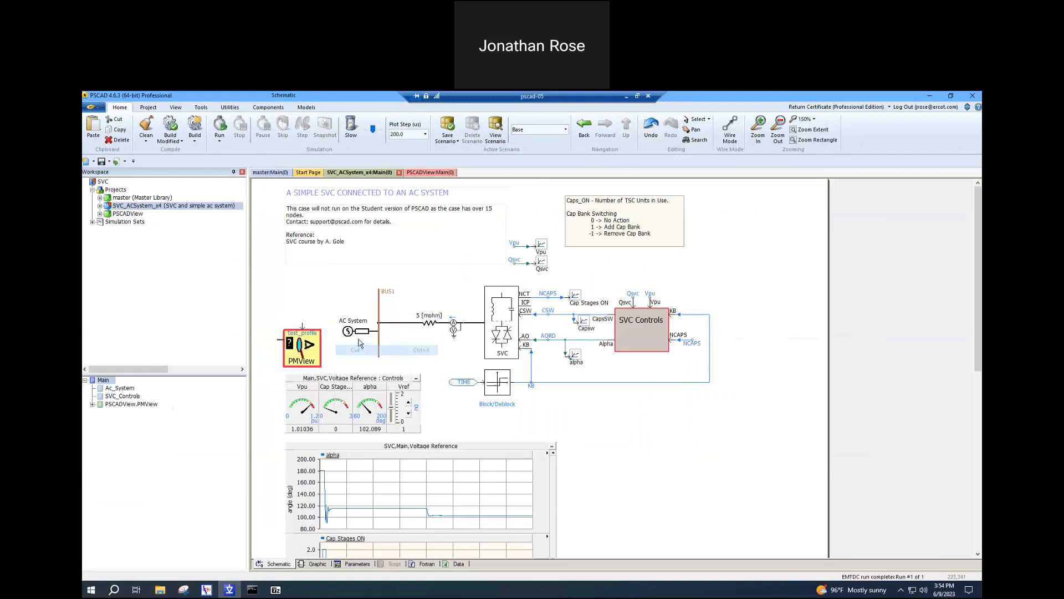
drag(356, 331, 274, 276)
Mirror the PMView block so its terminal faces BUS1, and wire that terminal to the bus.
mouse_move(310, 345)
mouse_down()
mouse_move(311, 318)
mouse_move(320, 341)
mouse_up()
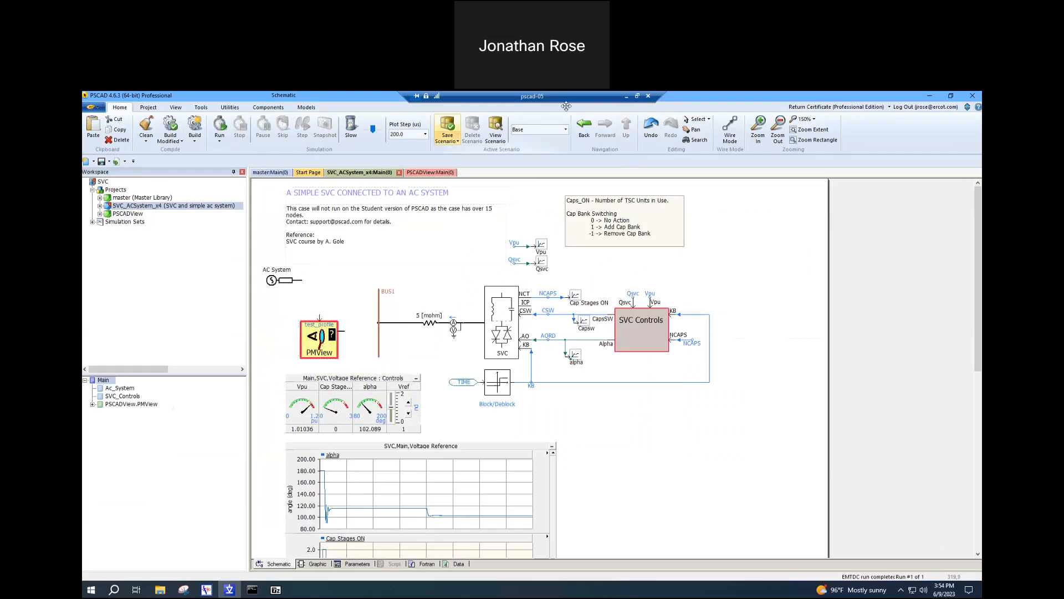
click(729, 126)
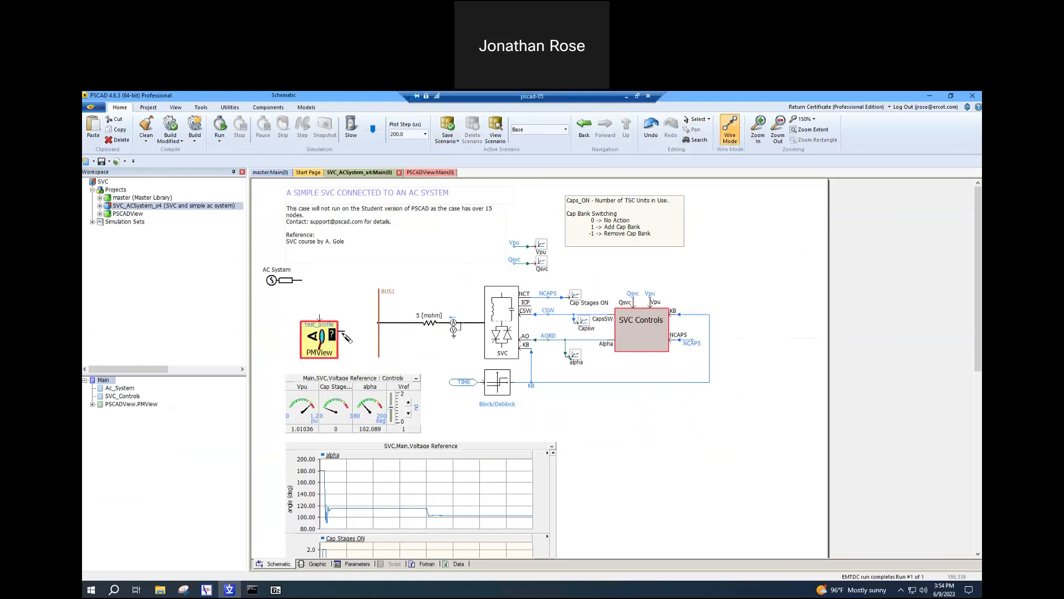
click(344, 331)
right_click(377, 331)
key(Escape)
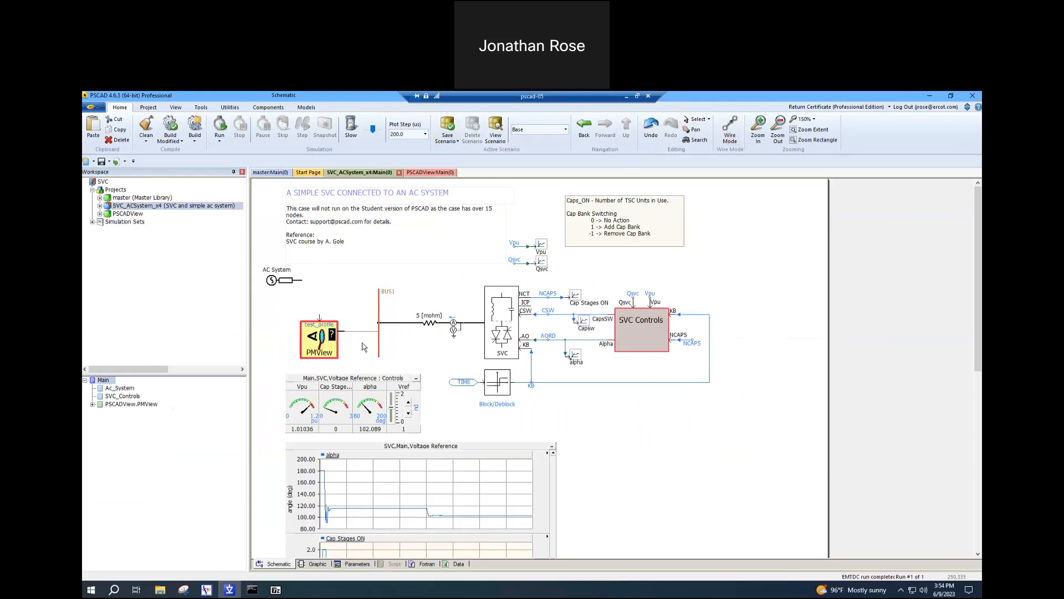
click(377, 333)
click(328, 344)
click(374, 331)
click(325, 329)
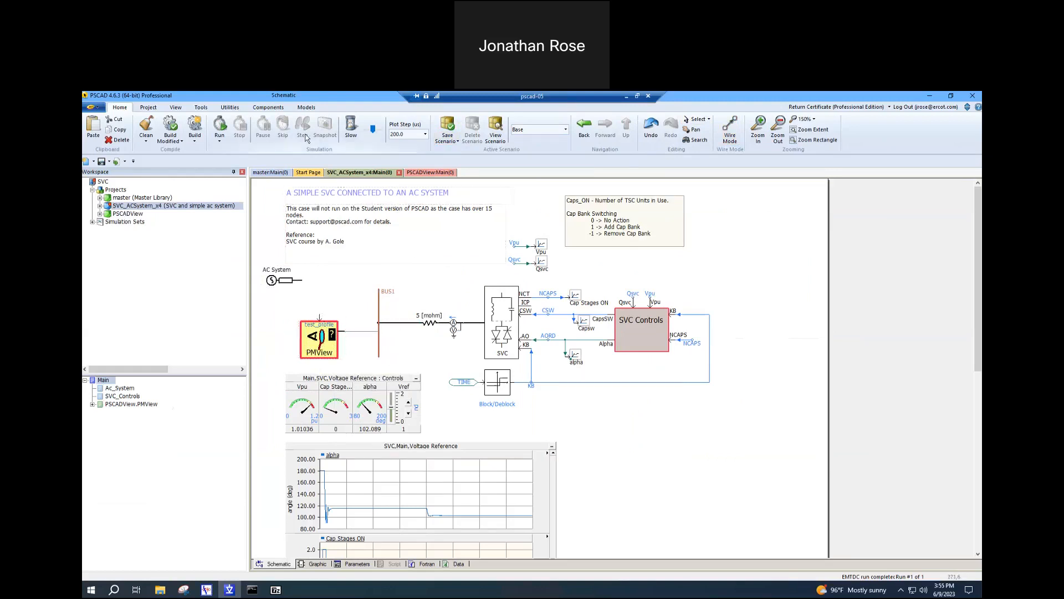
Add an integer constant and place it at the PMView block's test_profile input.
click(275, 107)
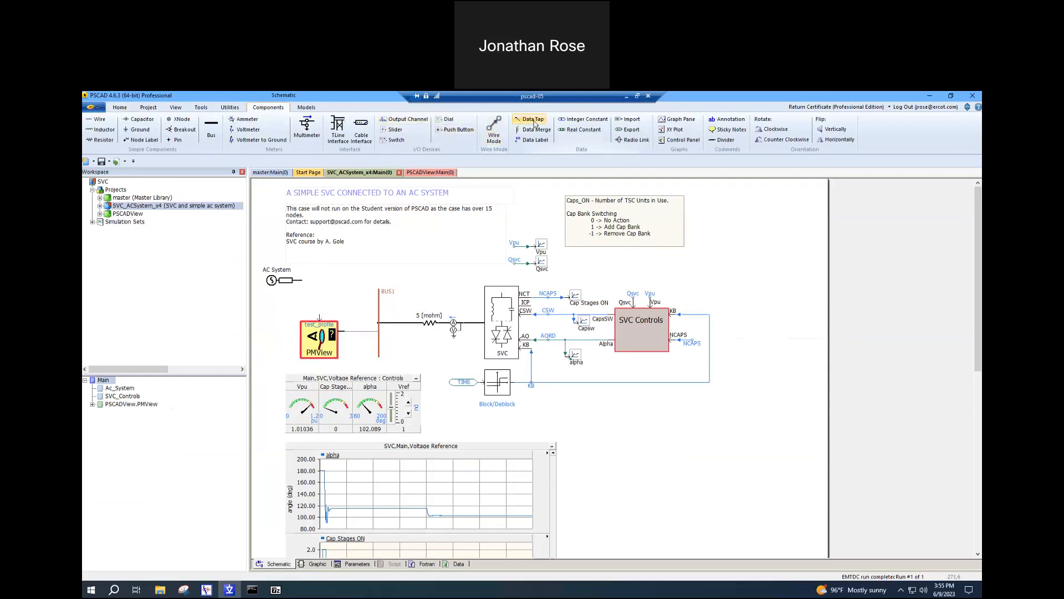
click(572, 120)
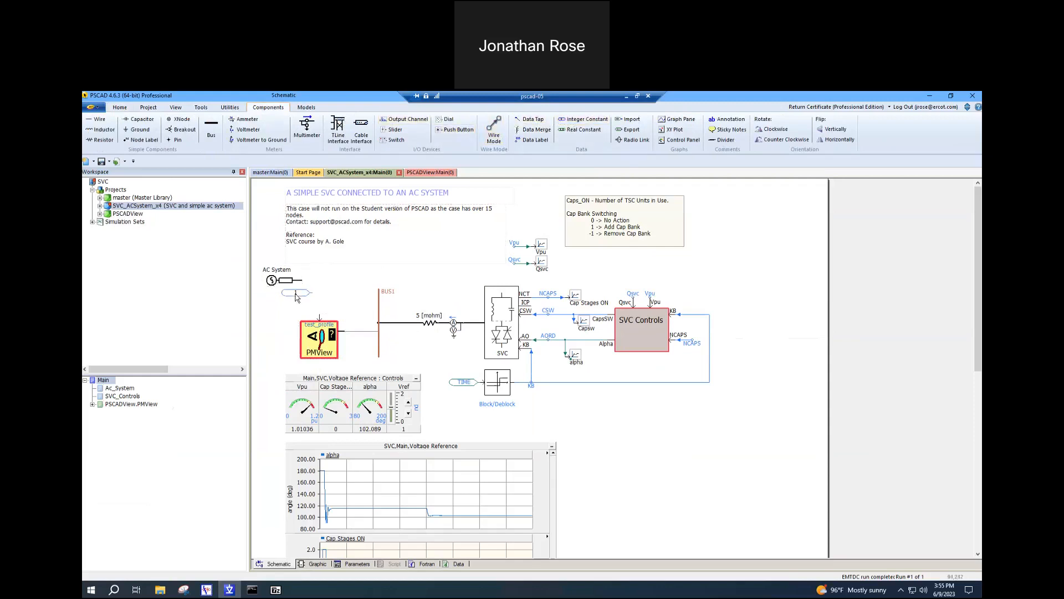
click(304, 315)
Open the PMView block's internal page and change the L-L RMS base voltage of its Transient Volt Generator.
mouse_move(330, 348)
double_click(328, 345)
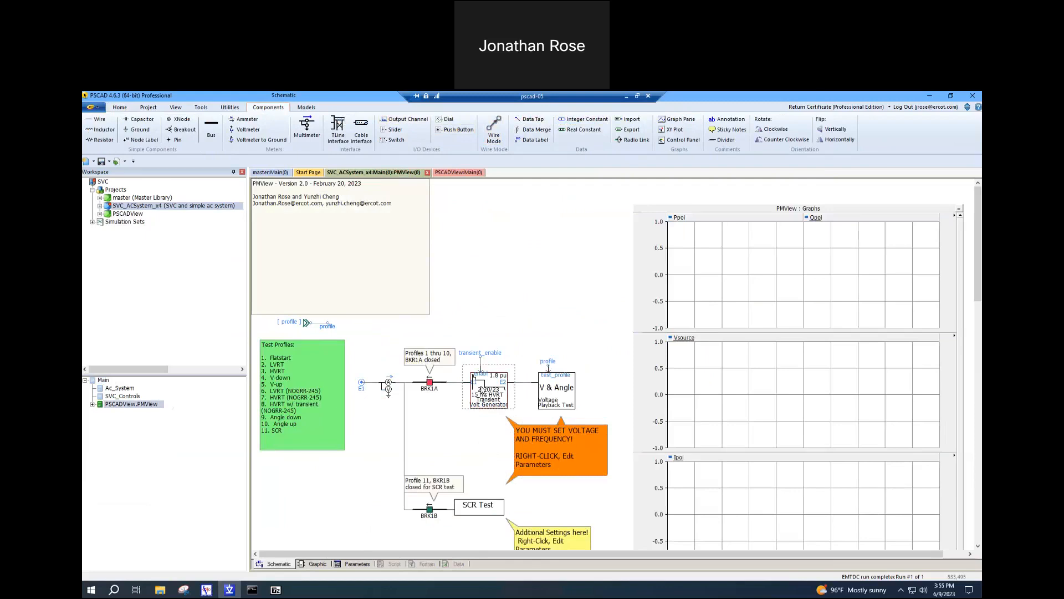
right_click(482, 392)
click(534, 290)
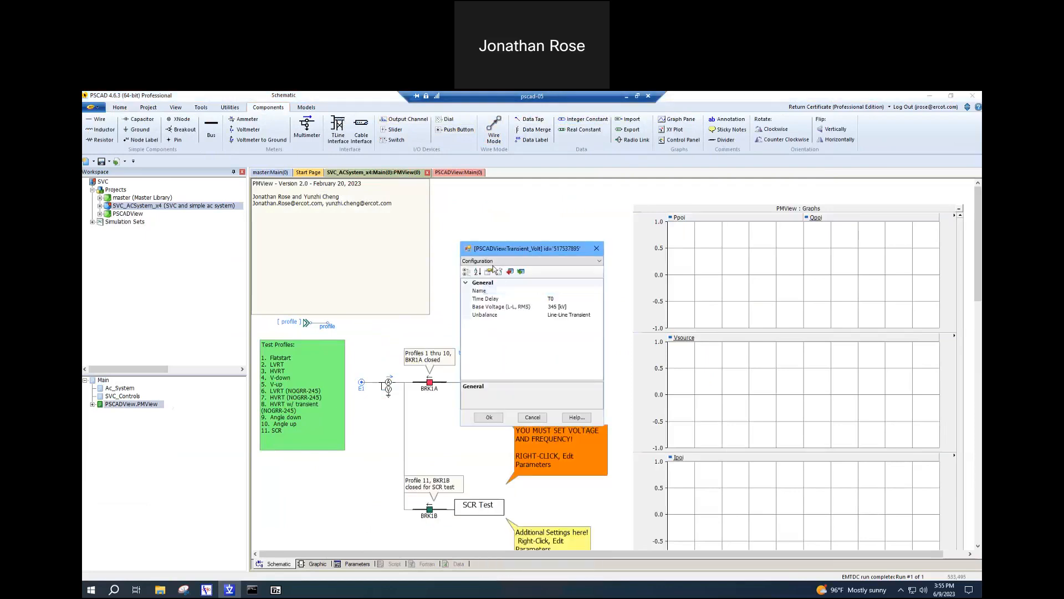
click(529, 307)
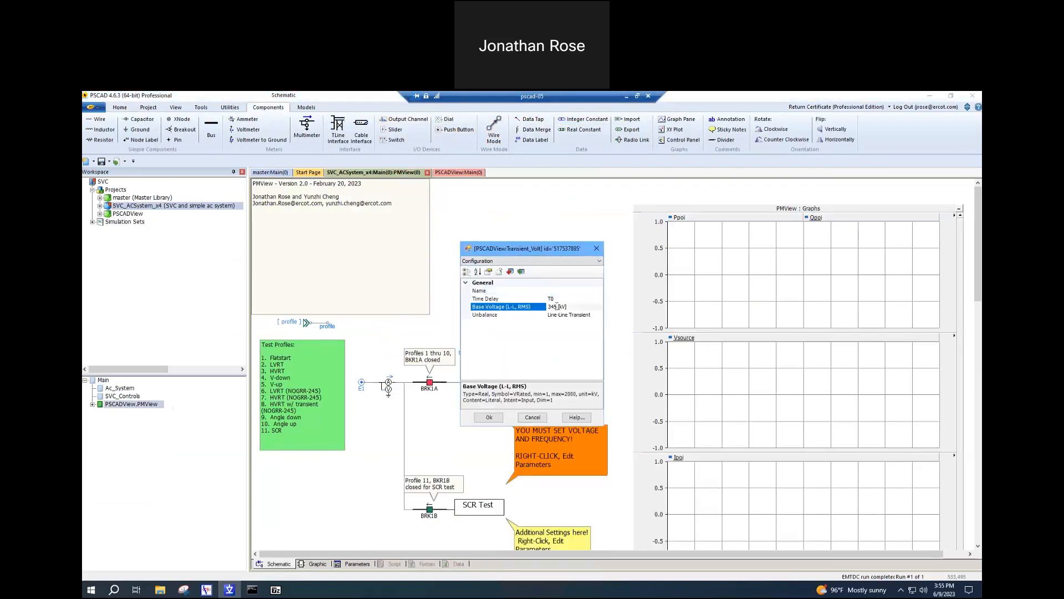
click(508, 307)
text(1)
click(490, 417)
Set the L-L RMS base voltage of the V & Angle voltage playback test block to 130 kV.
right_click(548, 394)
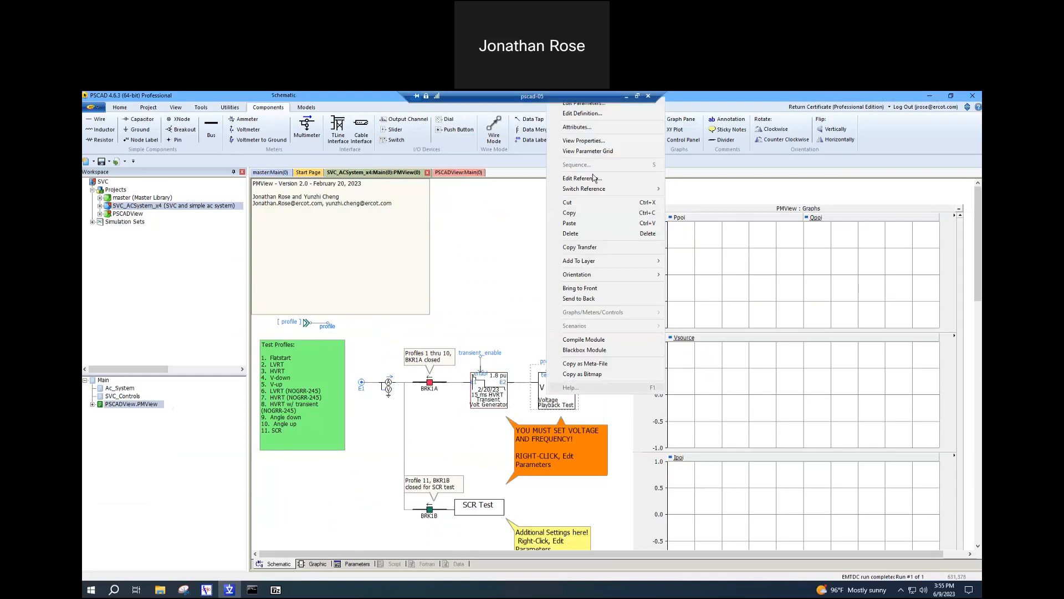
click(661, 104)
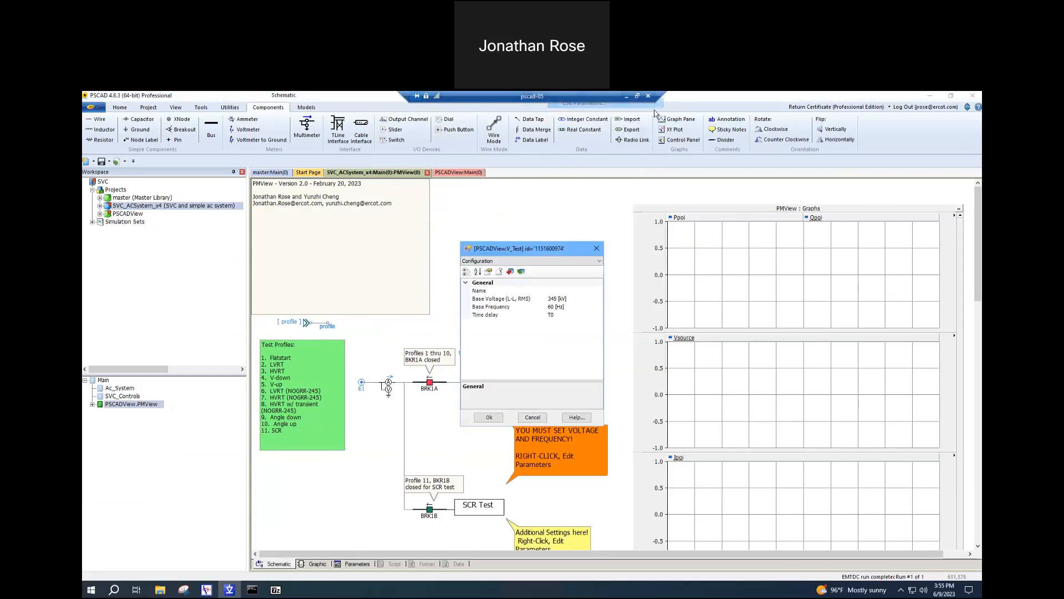
click(554, 299)
text(1)
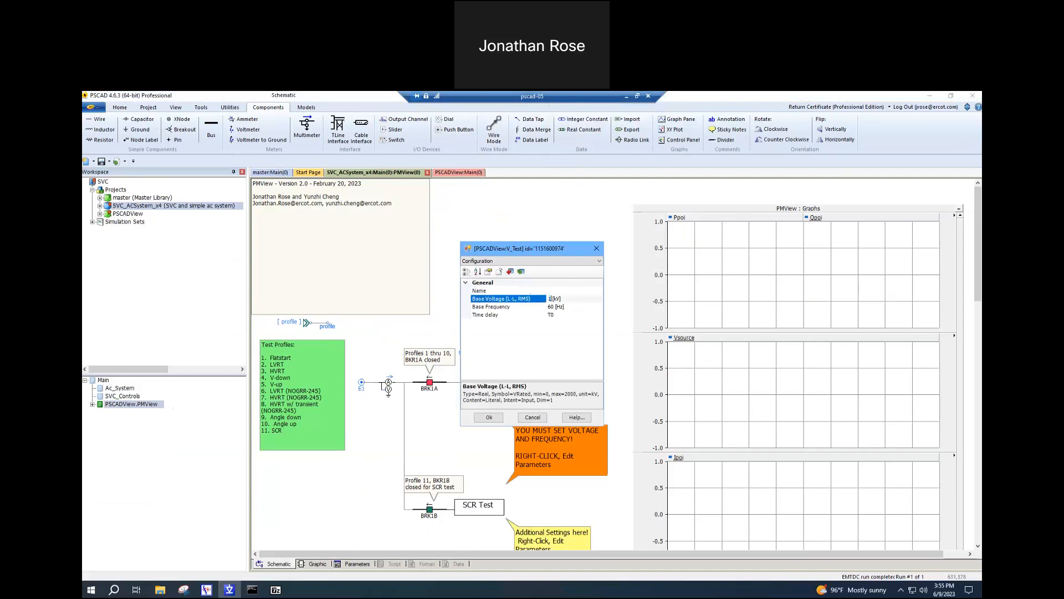
text(30)
click(489, 417)
Set the L-L RMS base voltage of the SCR Test block to 130 kV.
right_click(480, 511)
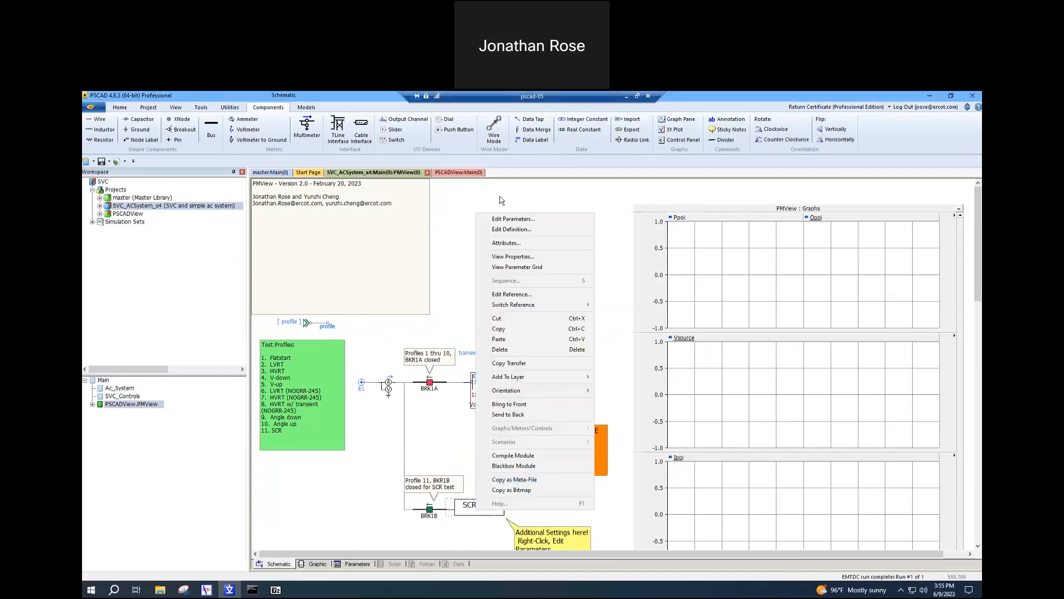
click(505, 219)
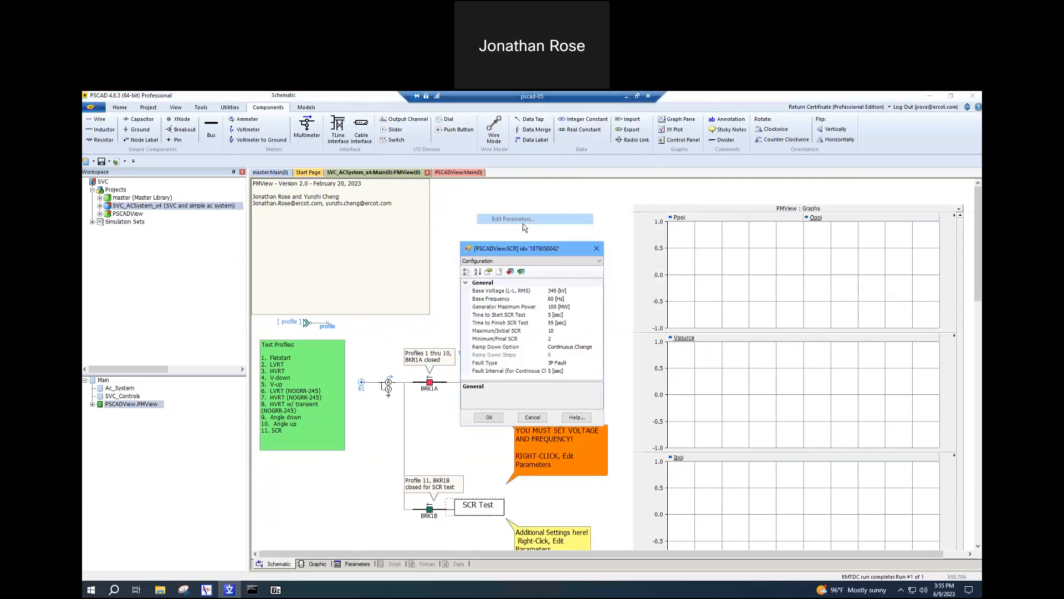
click(556, 290)
text(130)
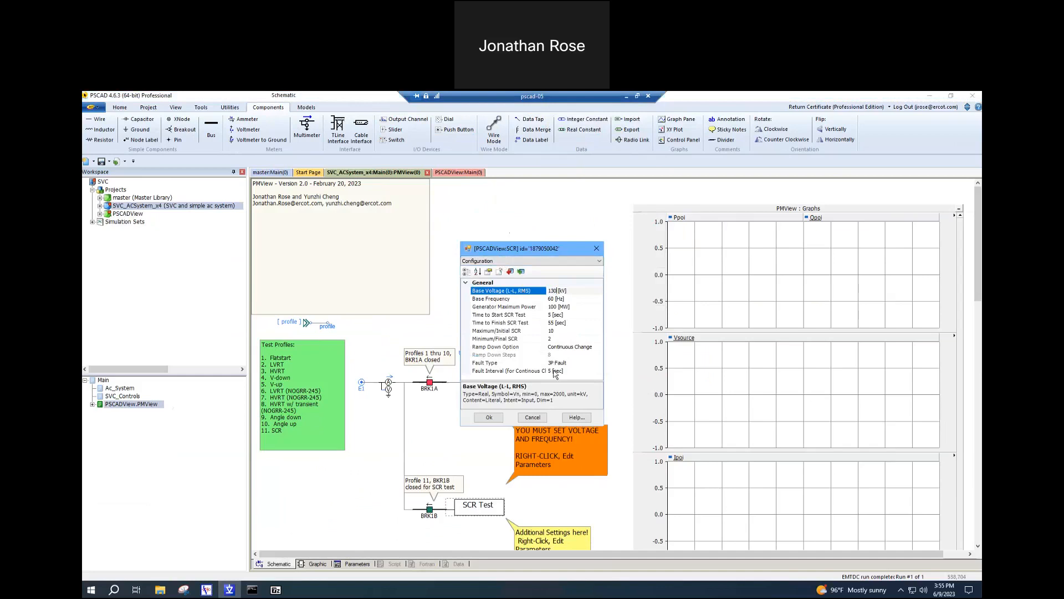
click(489, 417)
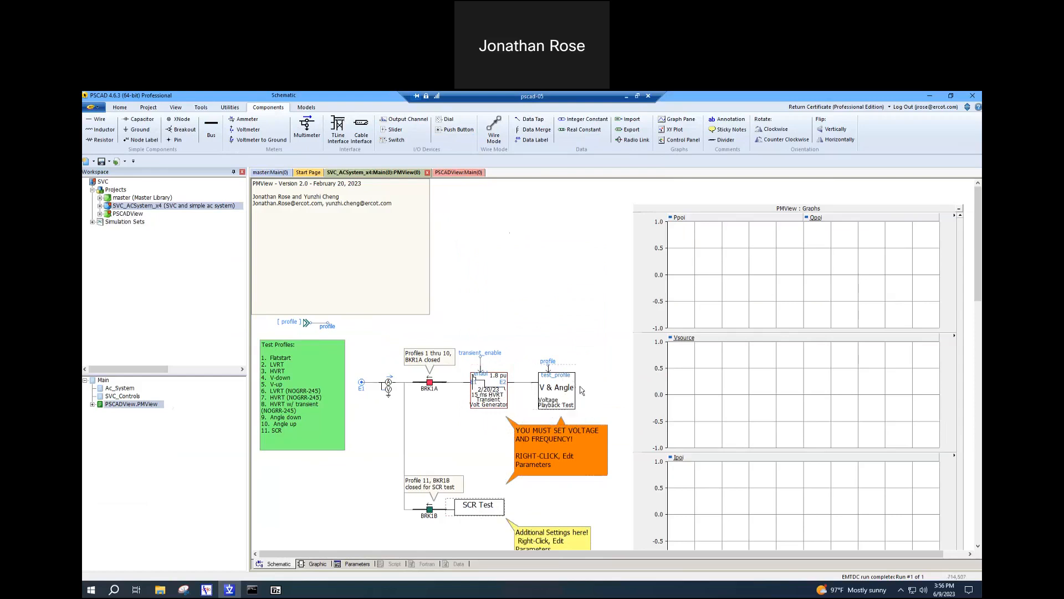
Open profile_LVRT.txt from inside the V & Angle block, then open the same file from the SVC folder in Notepad.
double_click(545, 399)
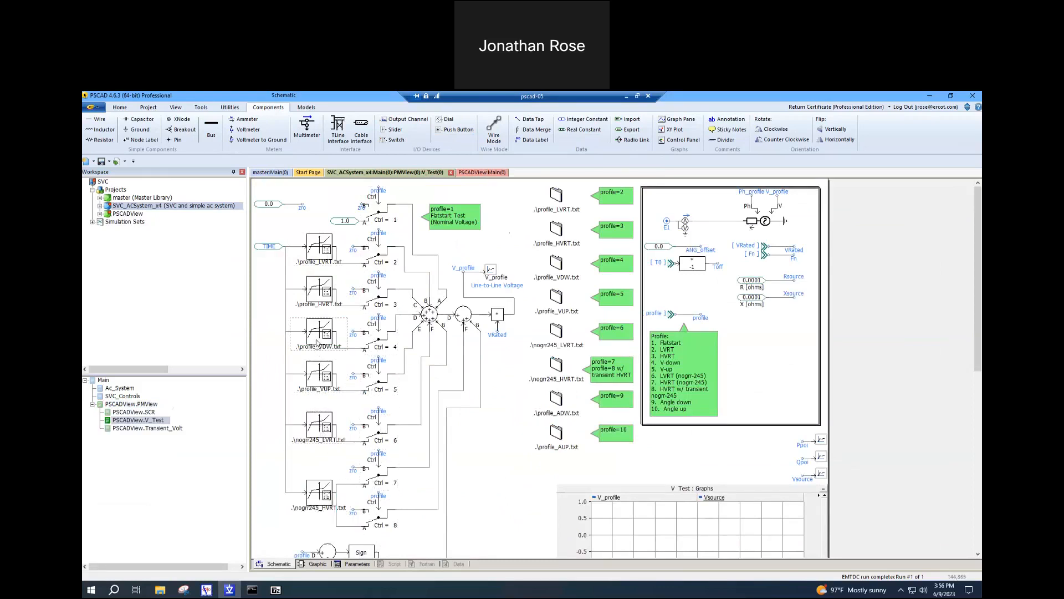
double_click(557, 201)
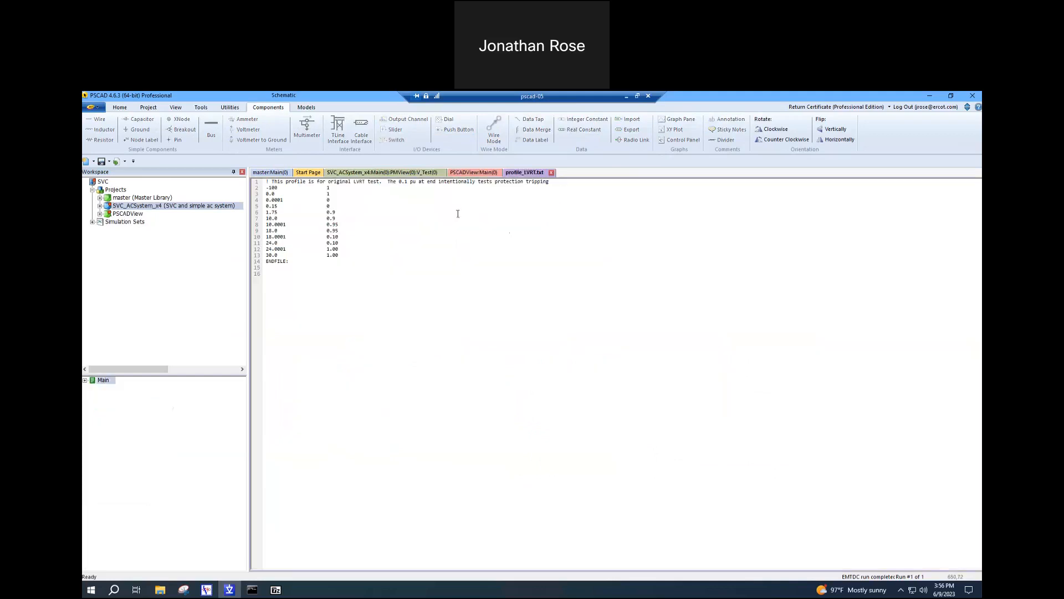
click(155, 587)
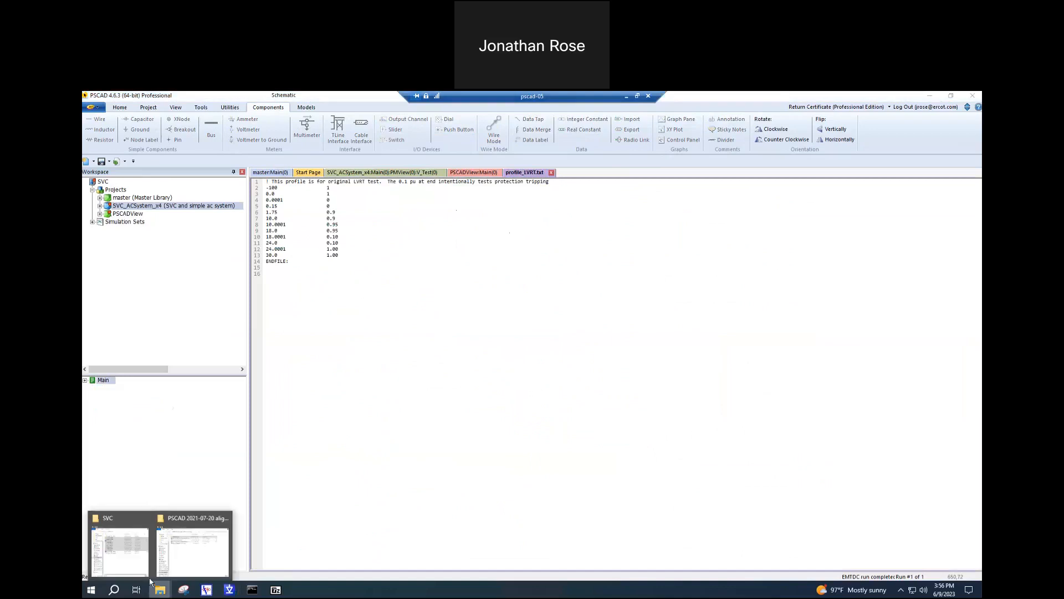
click(115, 553)
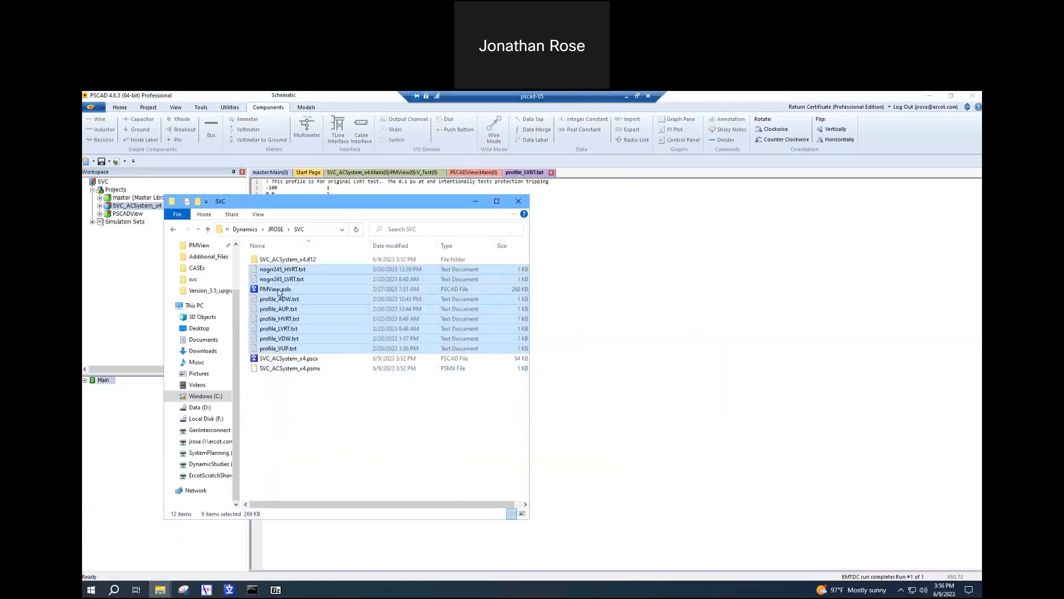
click(271, 330)
right_click(272, 330)
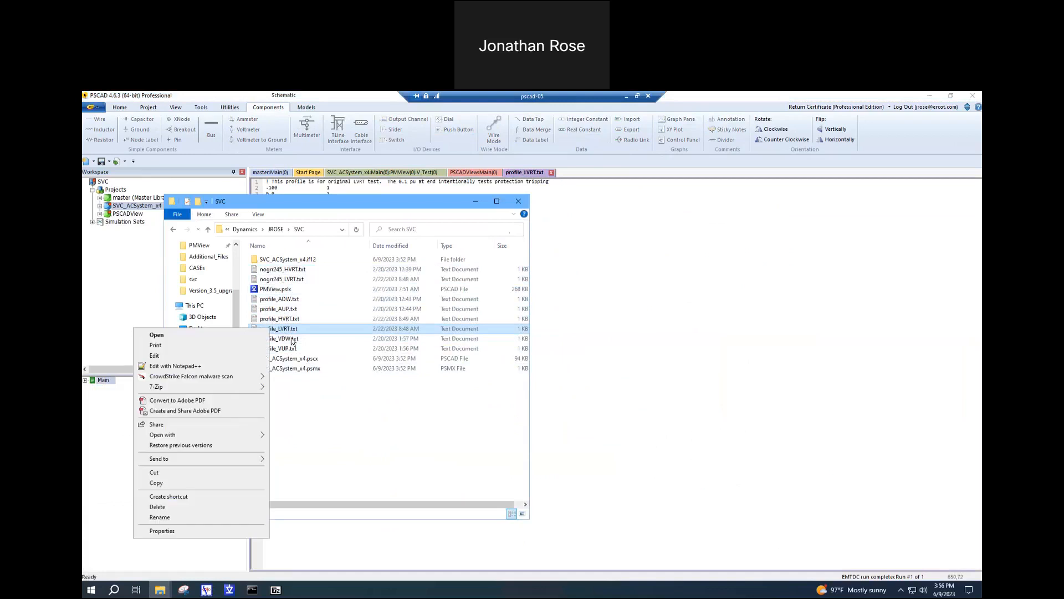
click(161, 355)
click(345, 199)
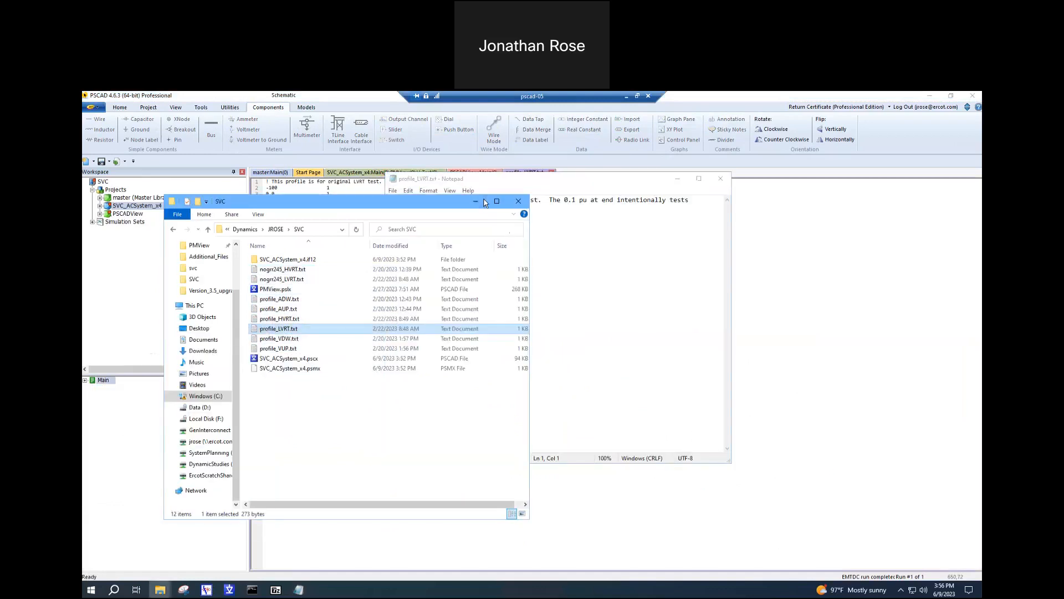
click(475, 201)
drag(506, 179, 503, 220)
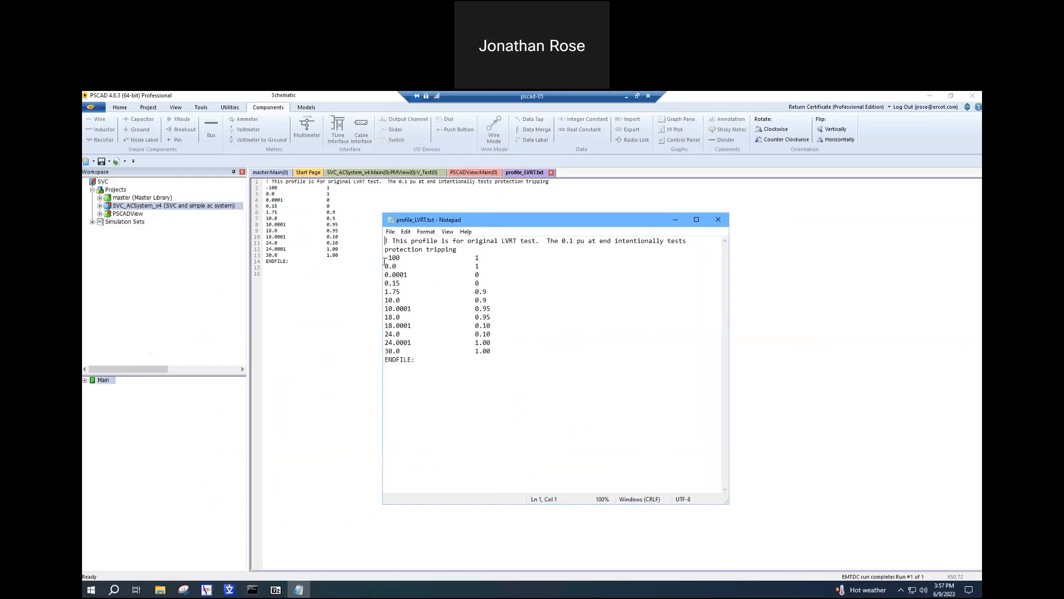
Examine the LVRT profile's time and voltage pairs from the initial rows to the final recovery, and close Notepad.
drag(384, 259, 492, 283)
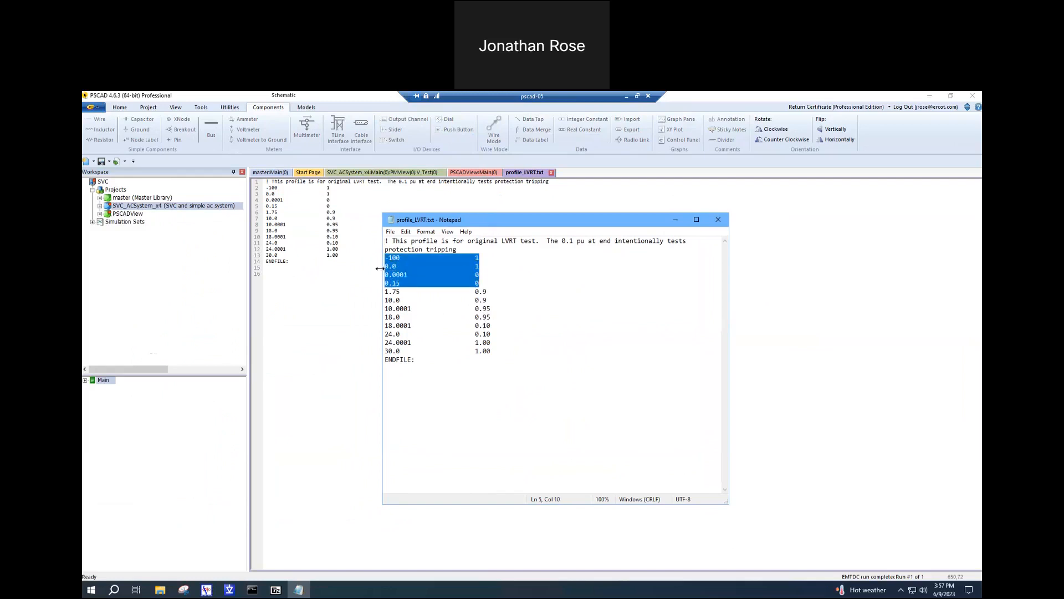
click(452, 293)
drag(474, 292, 491, 315)
click(495, 318)
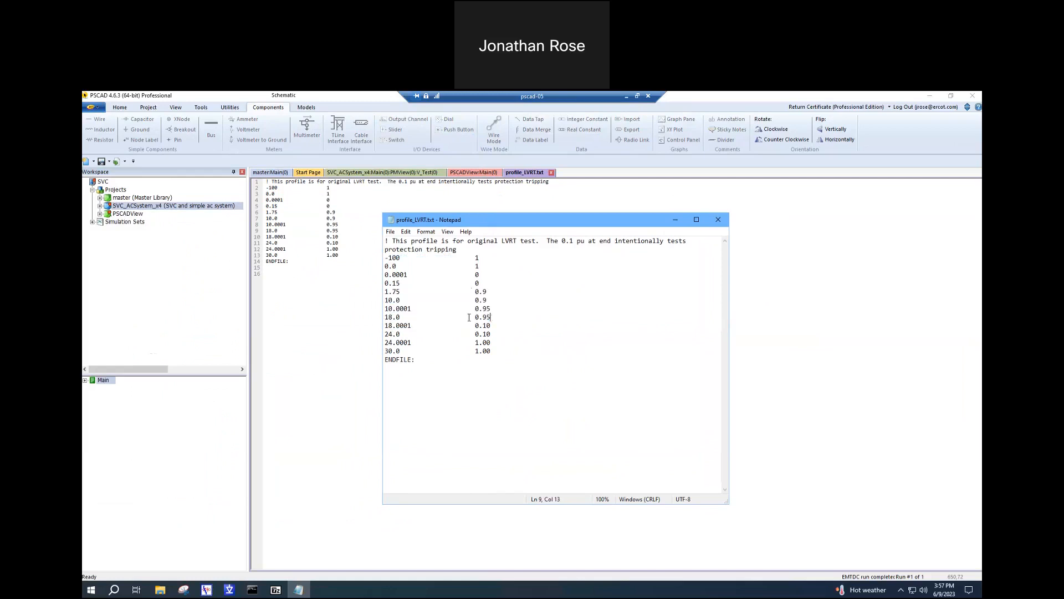
click(389, 317)
drag(476, 326, 497, 350)
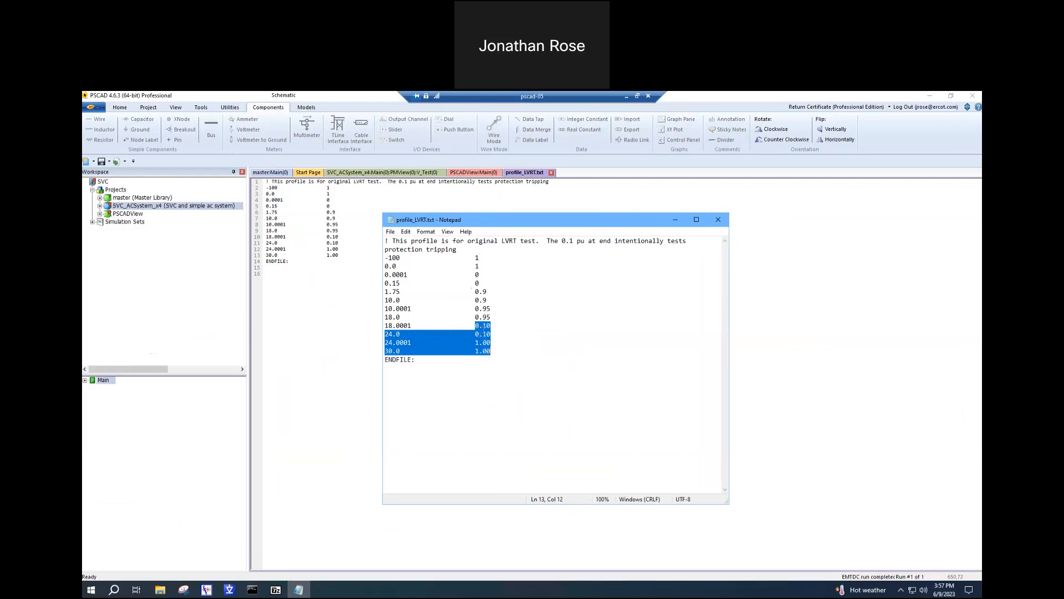
click(718, 224)
click(399, 329)
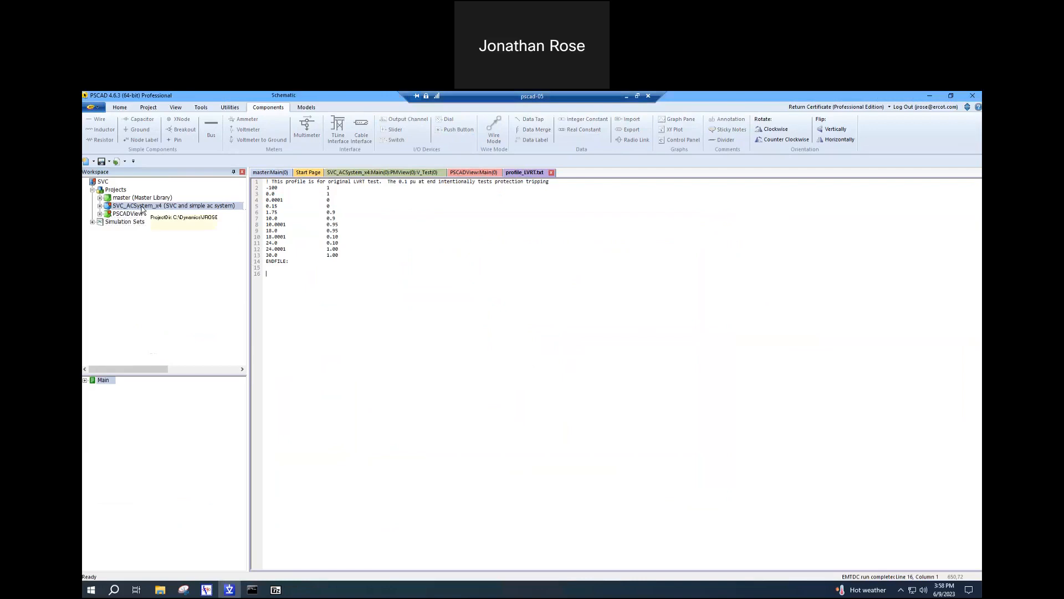
Close the profile text, return to the SVC_ACSystem_x4 main page and set the integer constant feeding test_profile to 2.
click(551, 172)
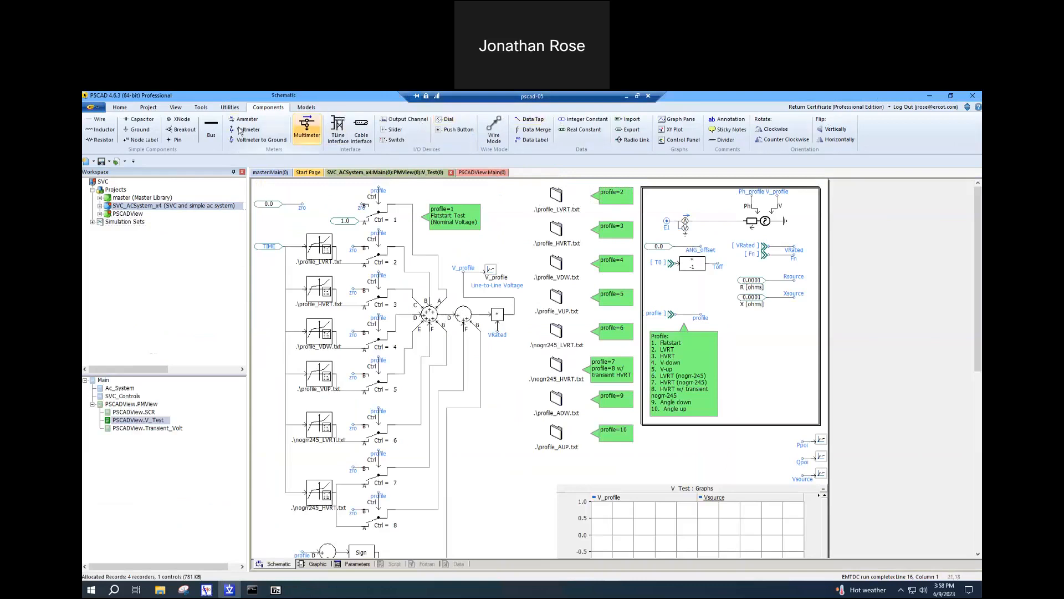
double_click(147, 206)
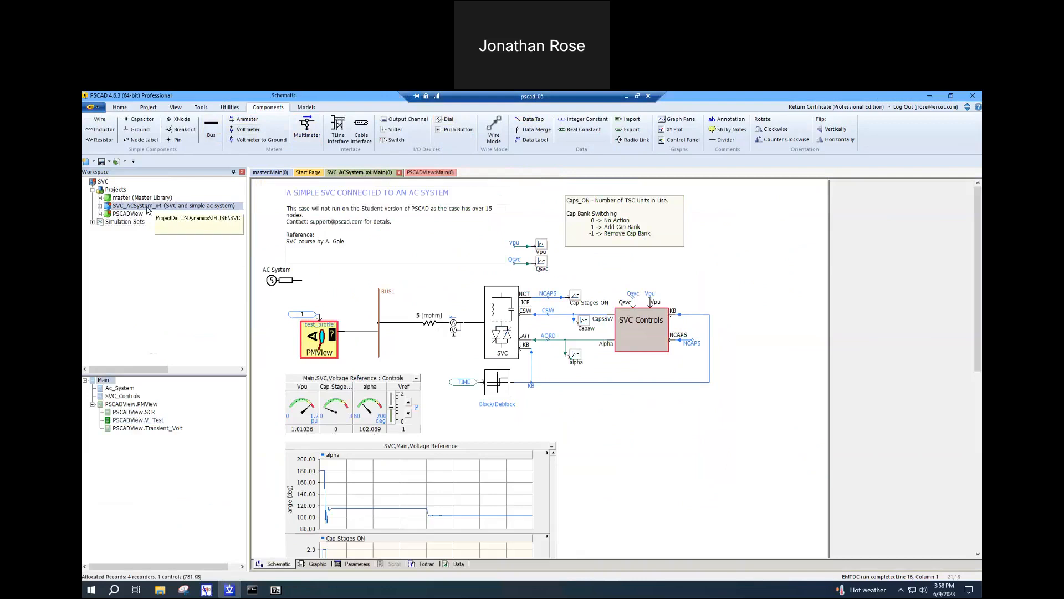
click(300, 316)
double_click(300, 316)
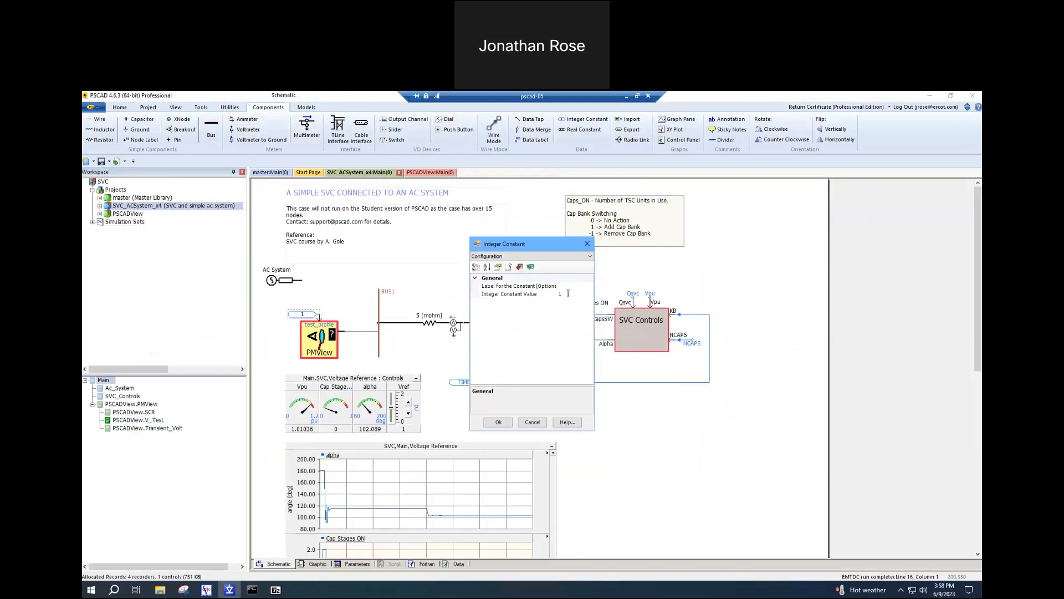
click(521, 295)
text(2)
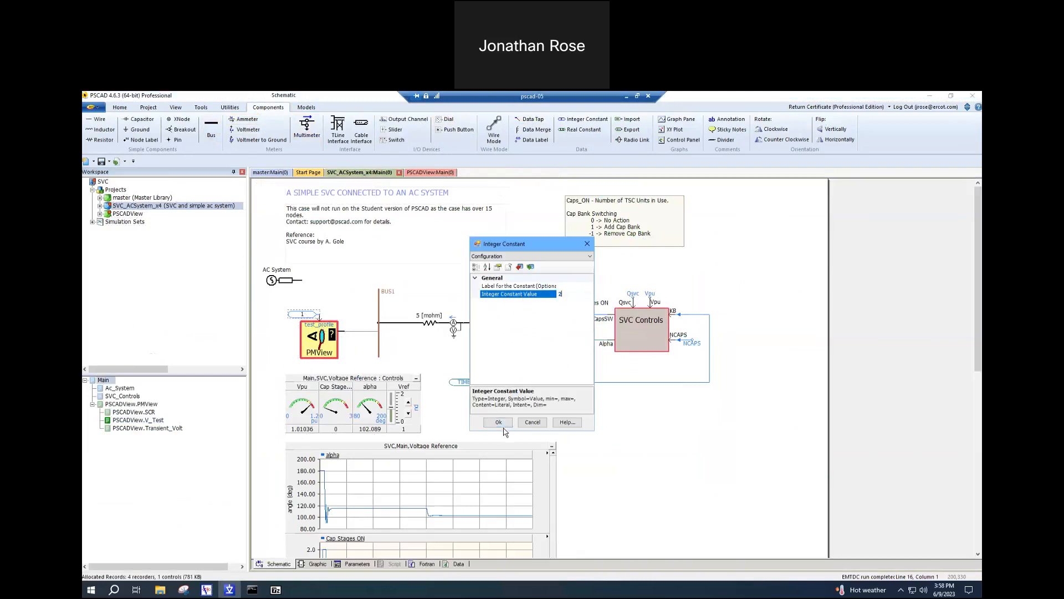
click(496, 422)
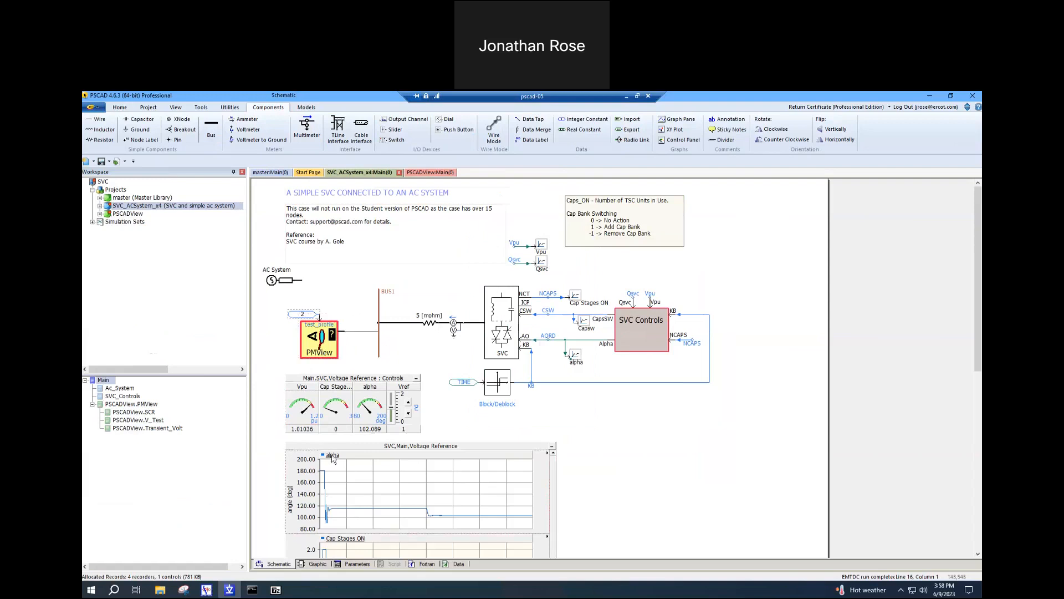
Check the PMView block's time delay parameter and look over the Voltage Reference graphs on the main page.
right_click(320, 351)
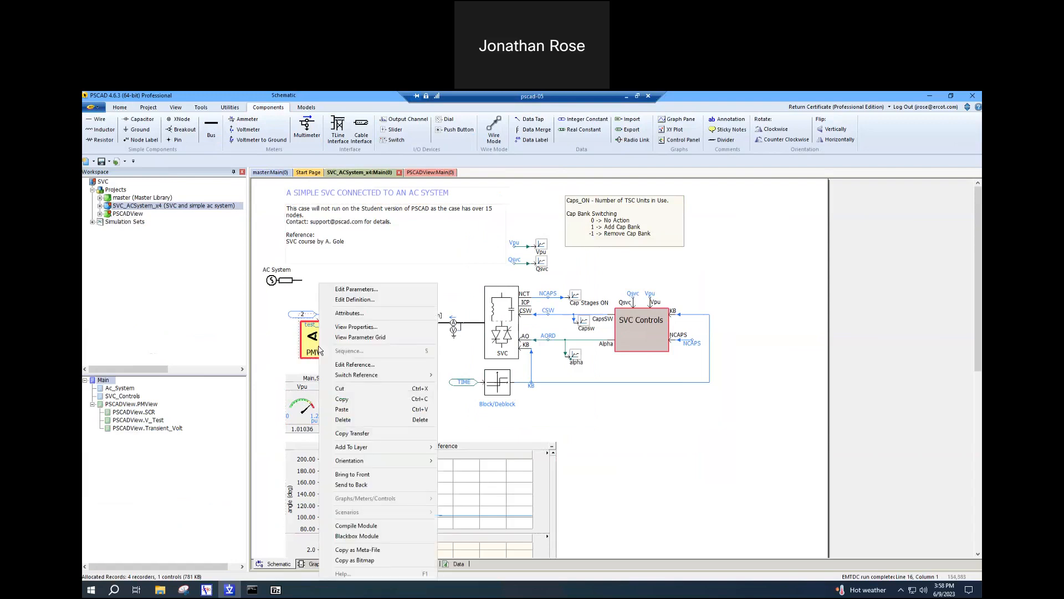
click(343, 290)
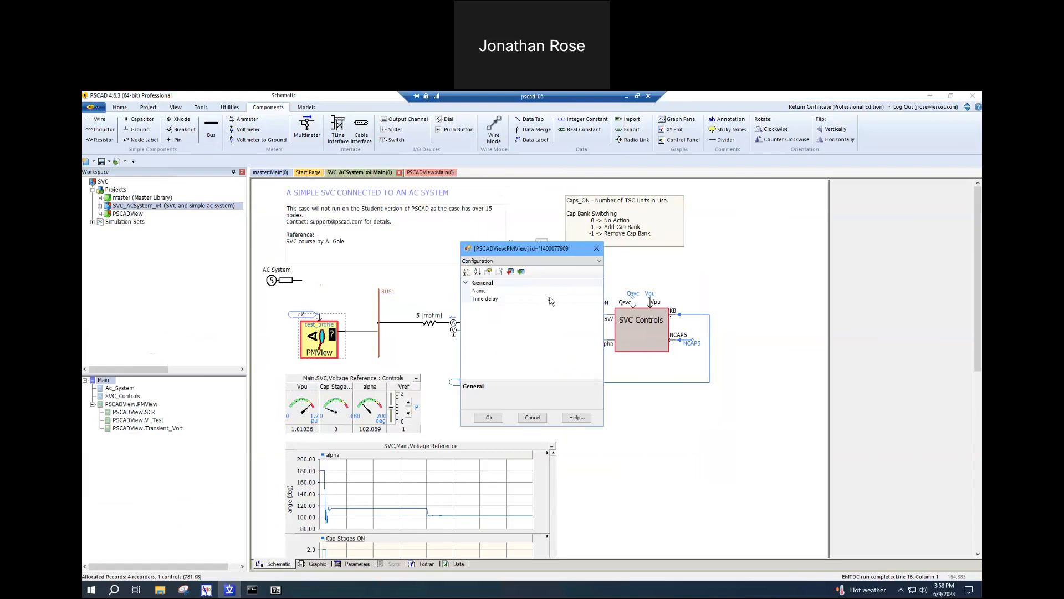
click(532, 417)
scroll(361, 470, down, 5)
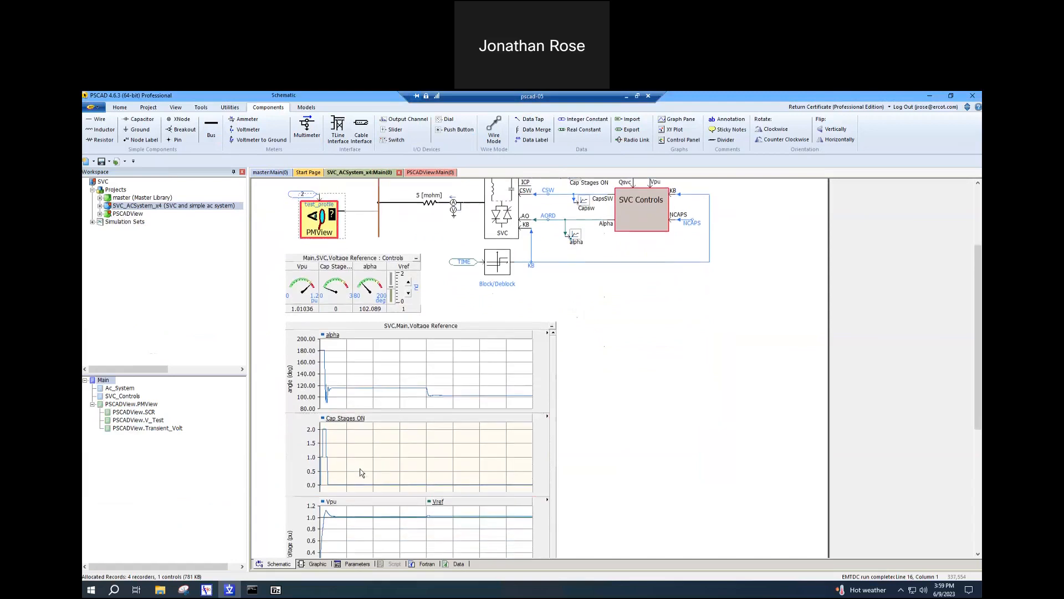
scroll(361, 471, down, 3)
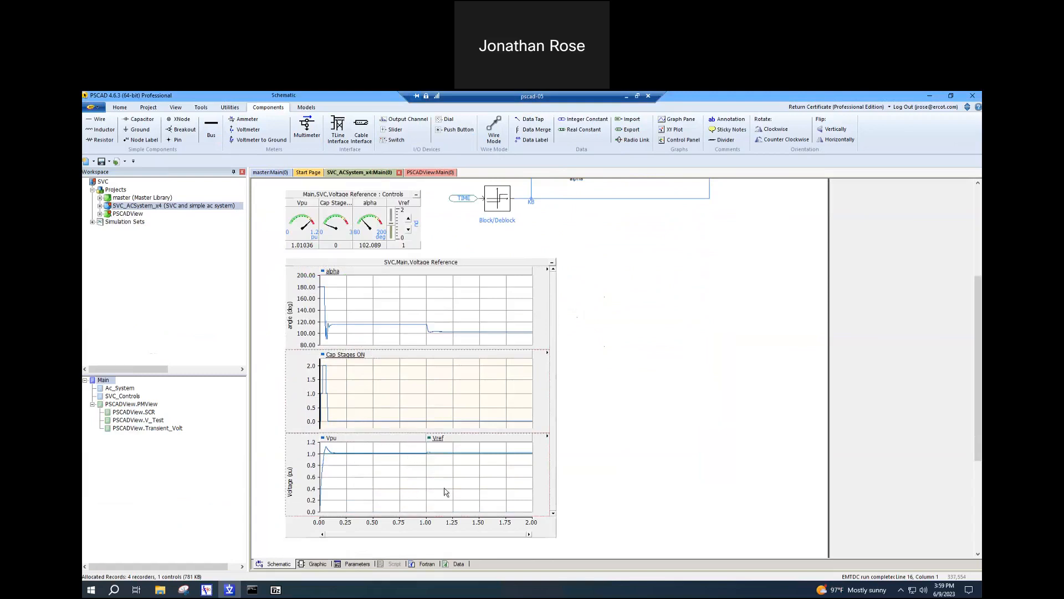
scroll(384, 417, up, 3)
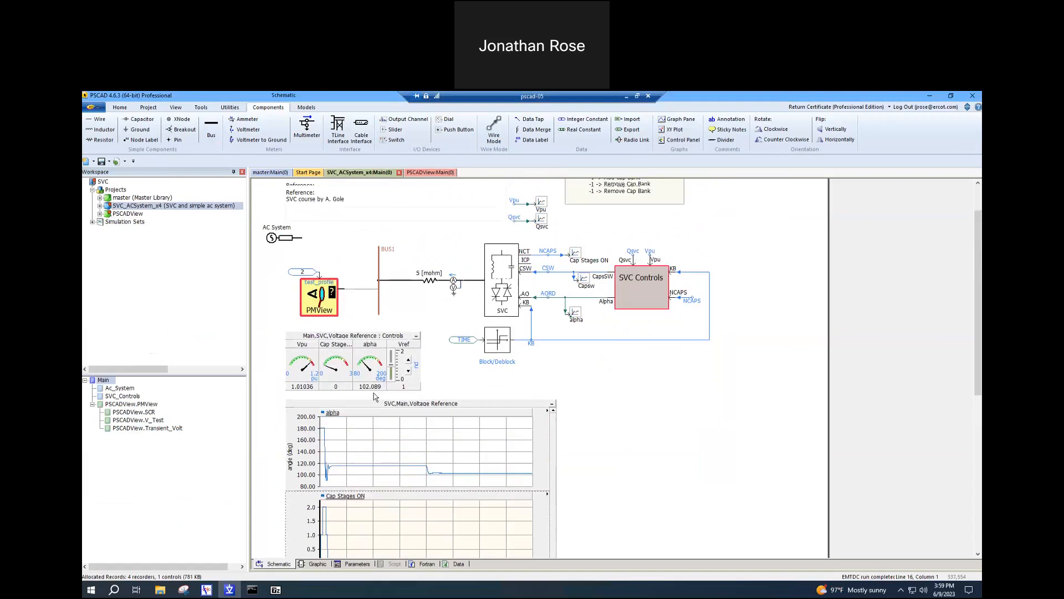
Recheck the PMView block's time delay parameter and accept its configuration.
right_click(333, 314)
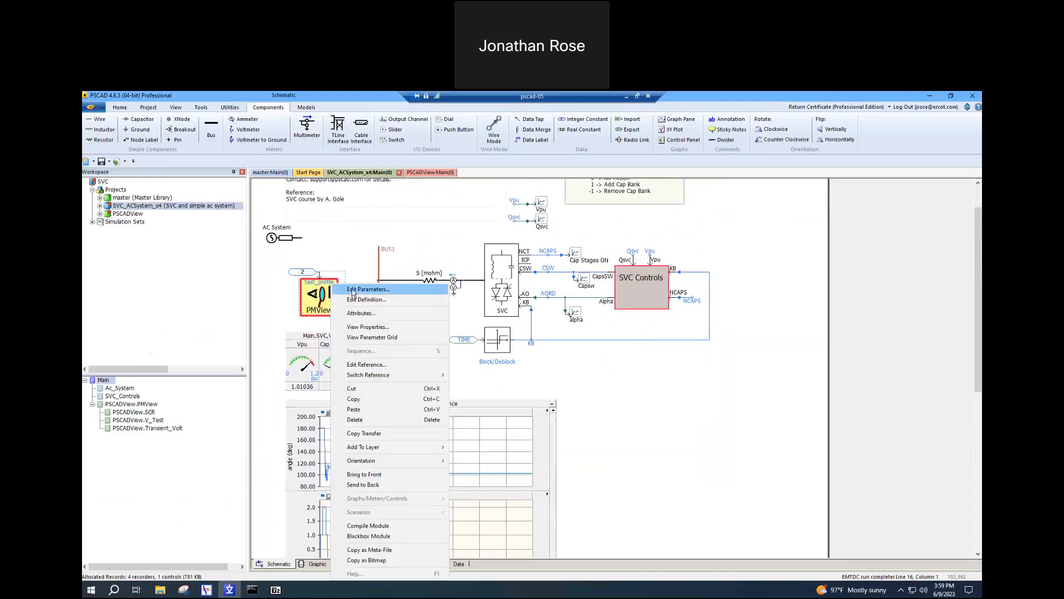
click(351, 289)
click(555, 299)
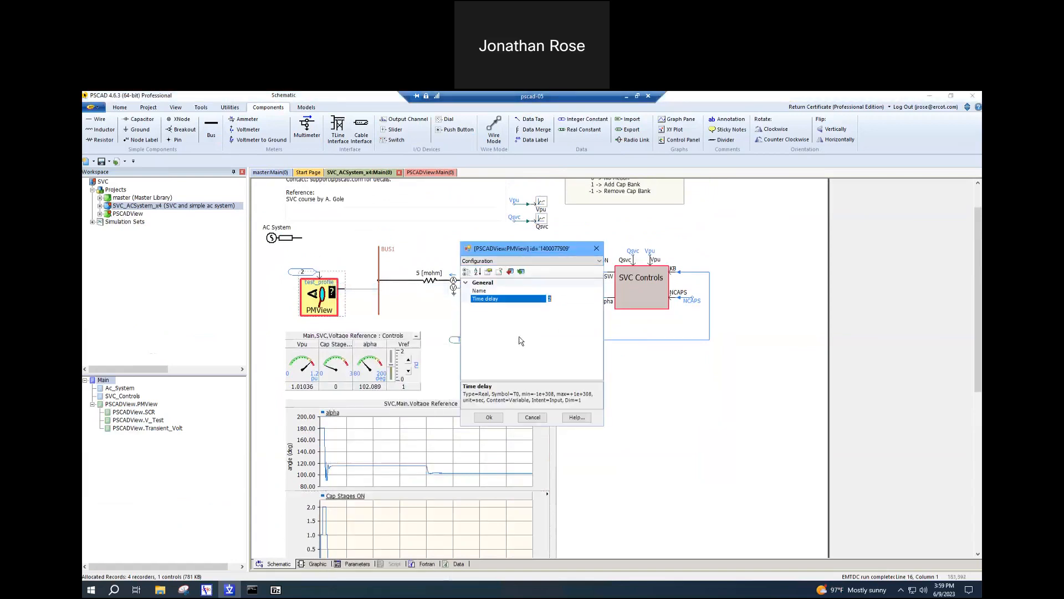
click(488, 418)
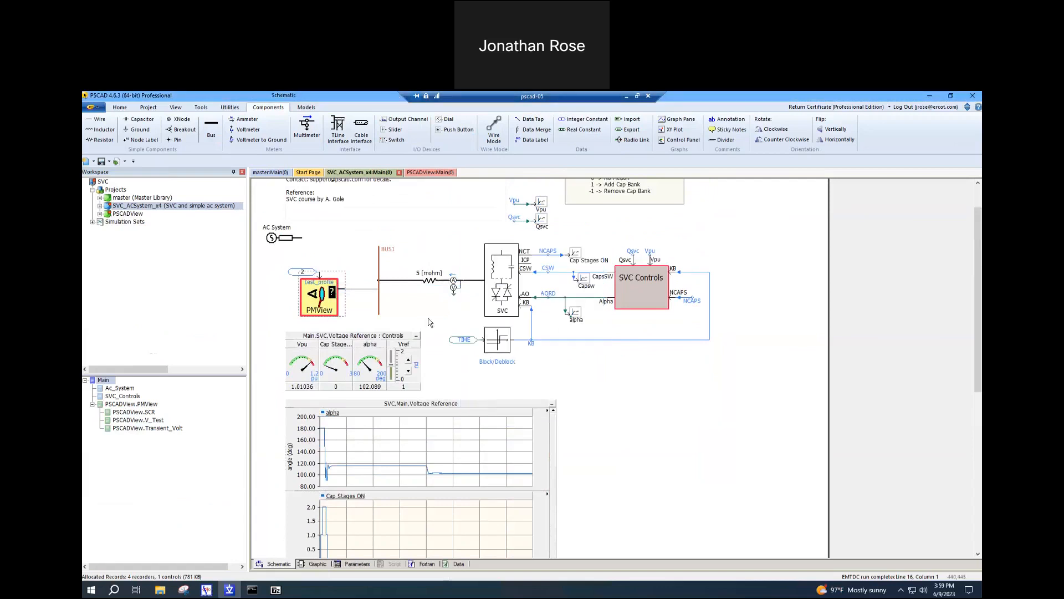
scroll(361, 321, up, 2)
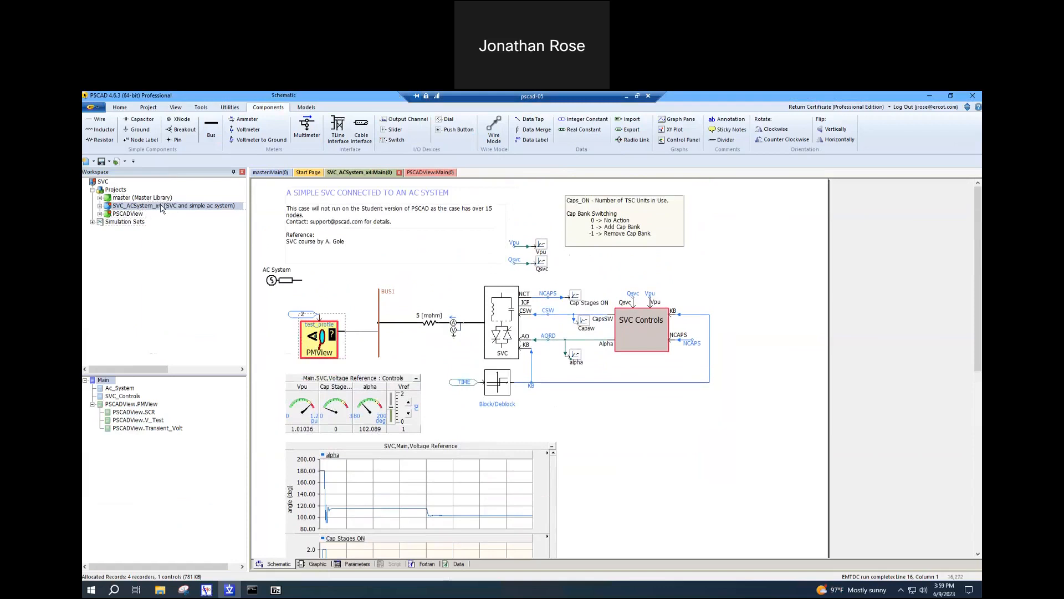
mouse_move(161, 208)
right_click(150, 208)
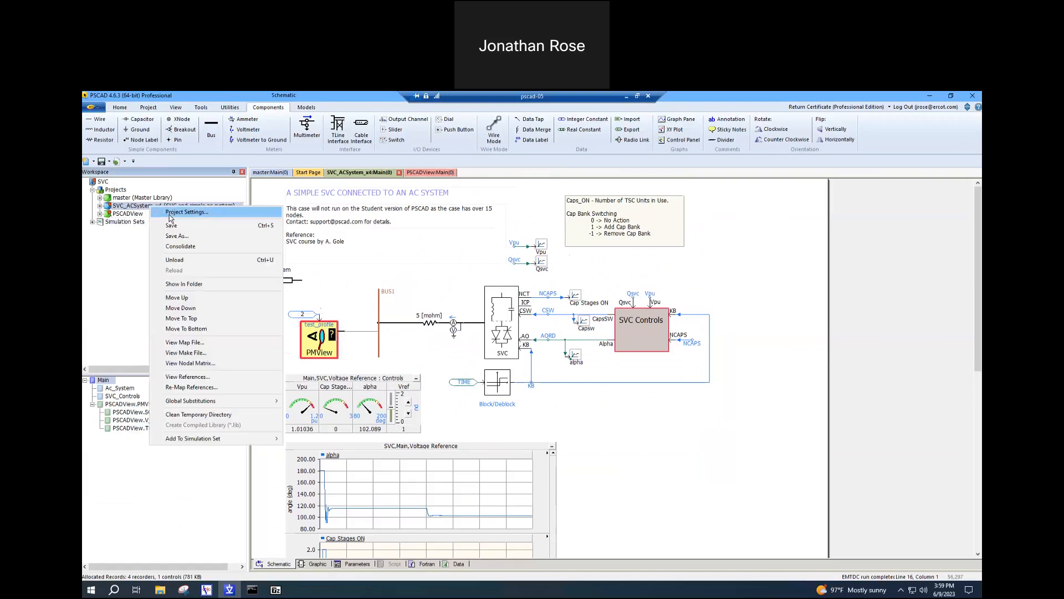
click(331, 280)
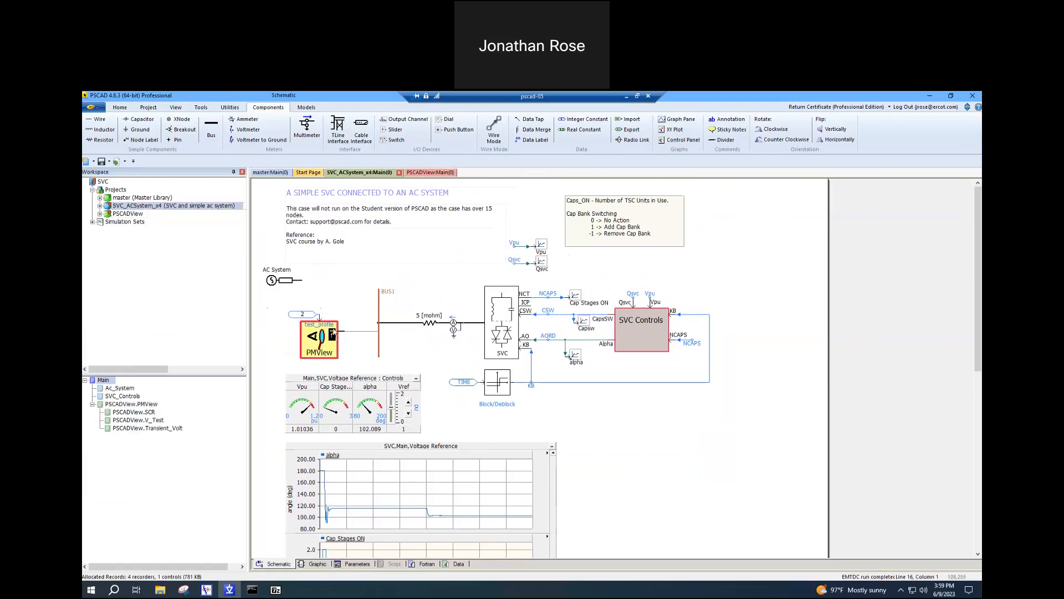
Open the profile_LVRT.txt file linked inside PMView's V & Angle block, check its final time point, and close the file.
double_click(328, 342)
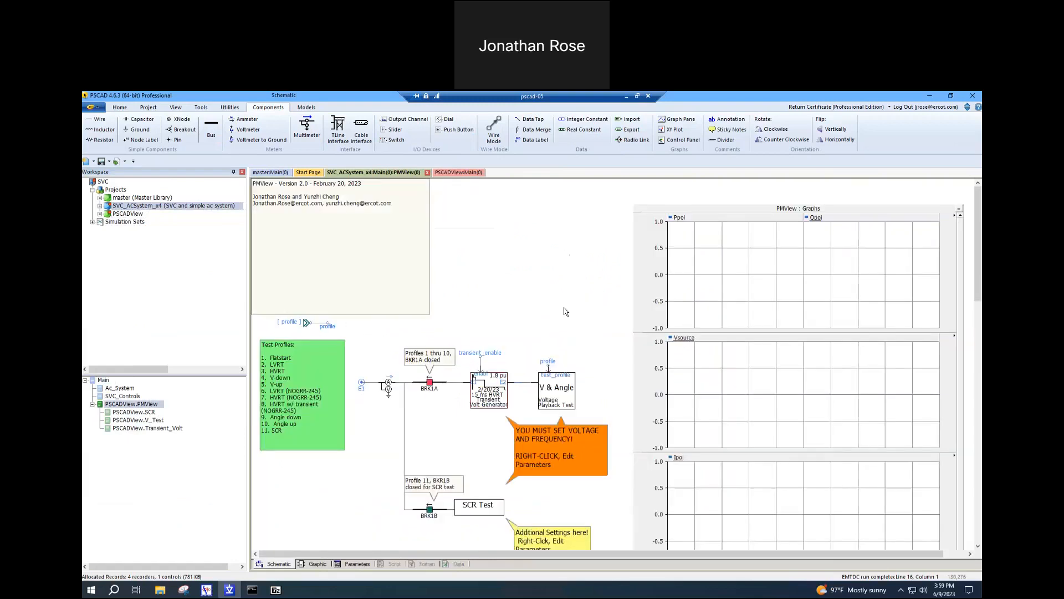
double_click(565, 385)
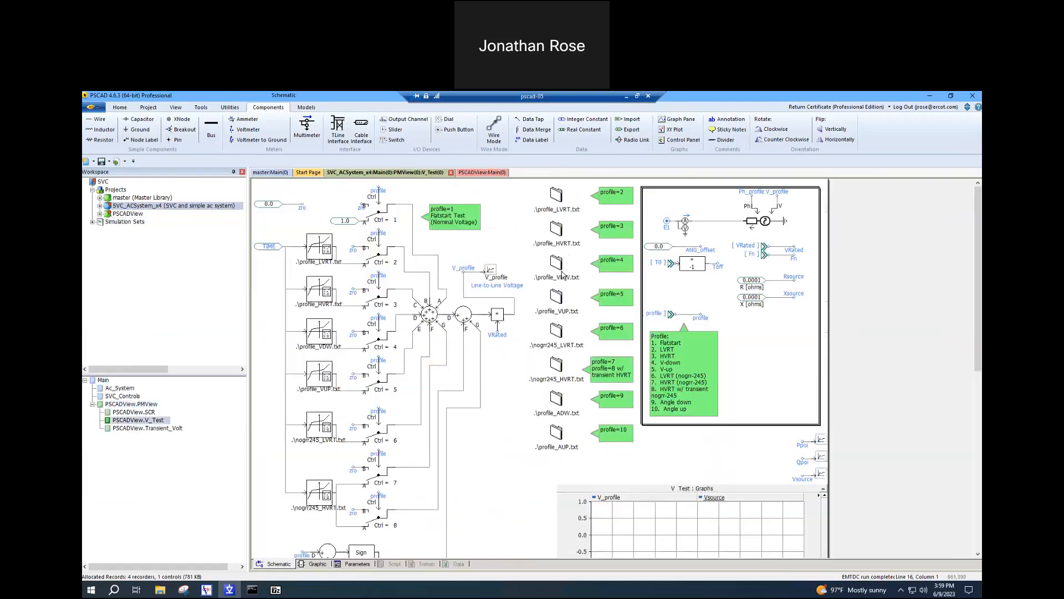
double_click(556, 195)
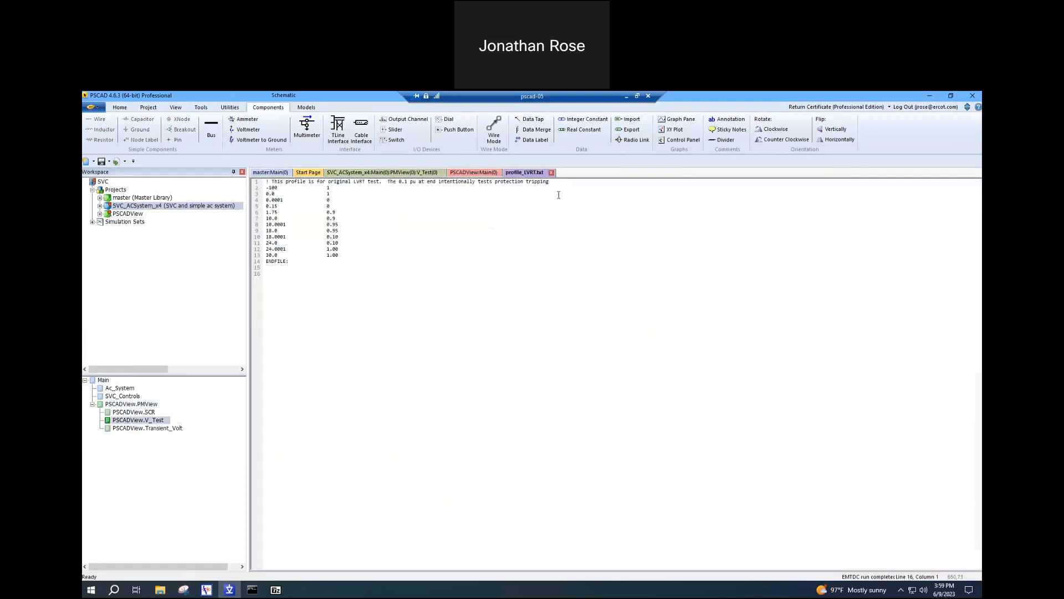
shift+click(286, 255)
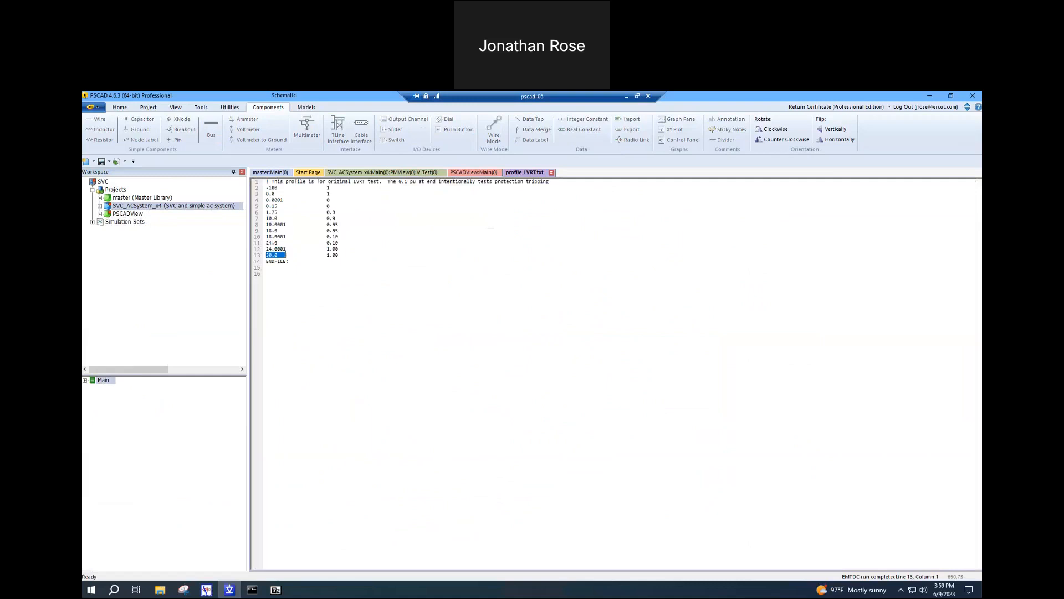
click(191, 253)
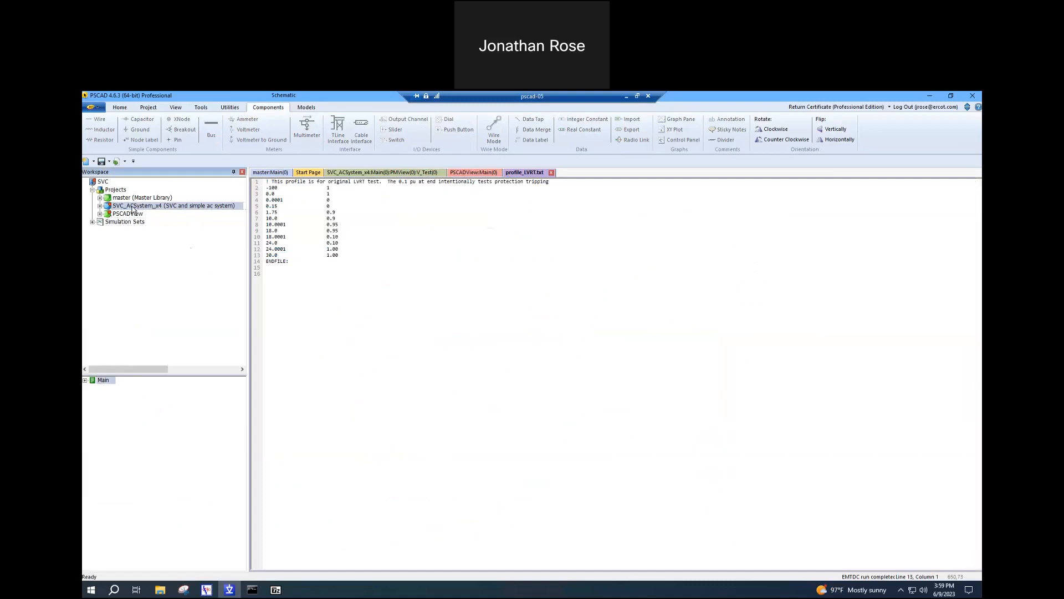
click(552, 173)
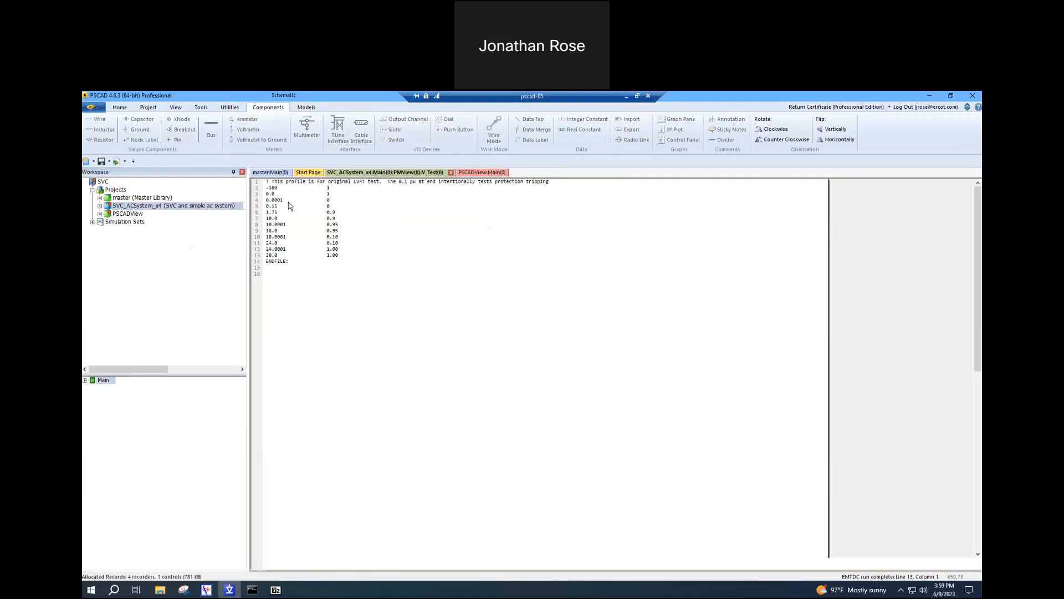
Set the duration of run to 31 seconds in the SVC_ACSystem_x4 project settings and run the simulation.
click(467, 173)
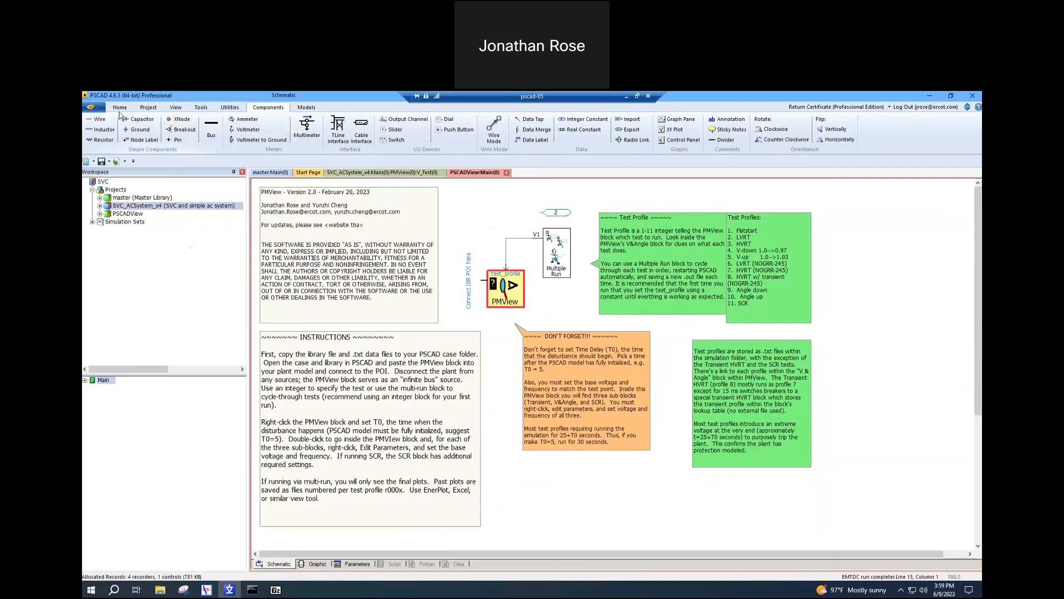
click(122, 107)
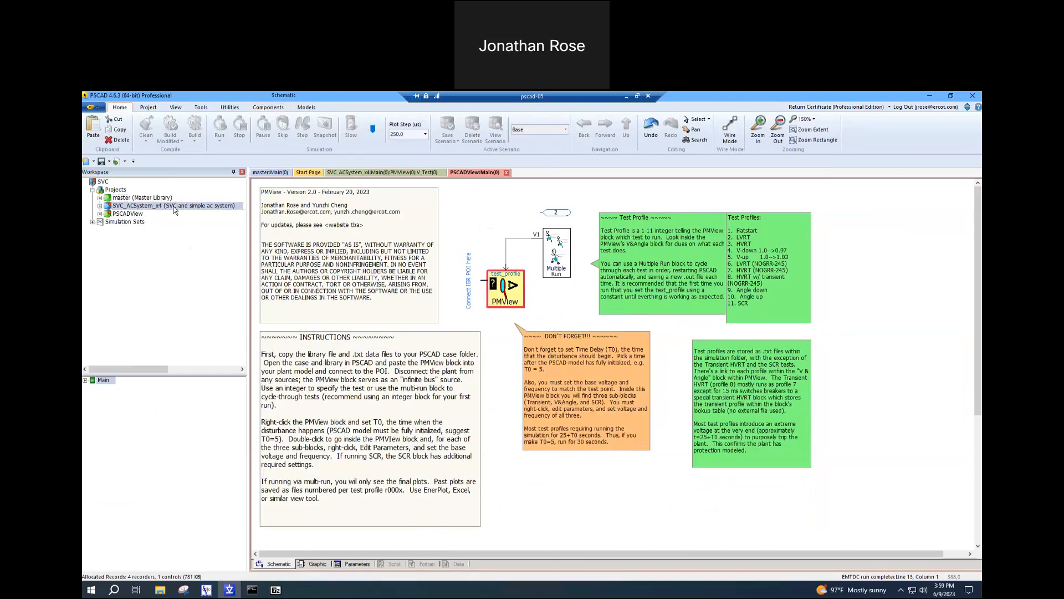
double_click(174, 206)
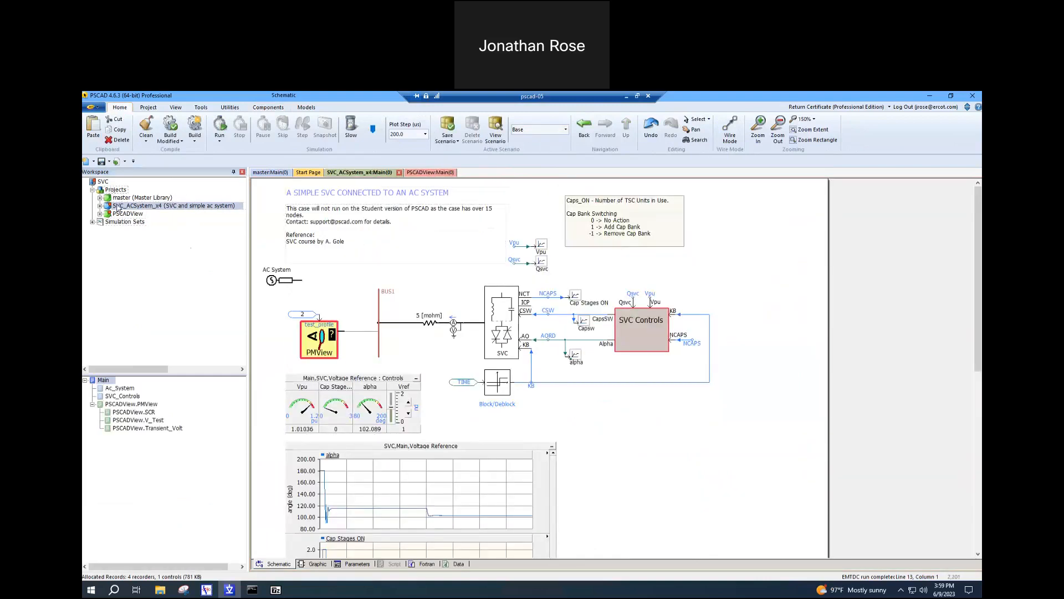
right_click(119, 208)
click(131, 213)
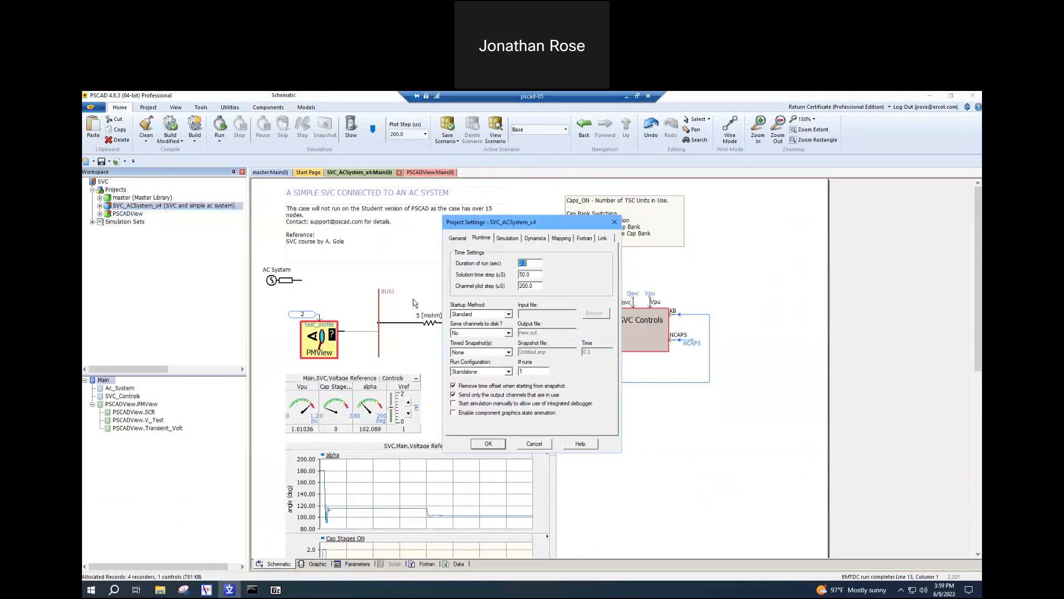
text(3)
click(486, 444)
click(219, 127)
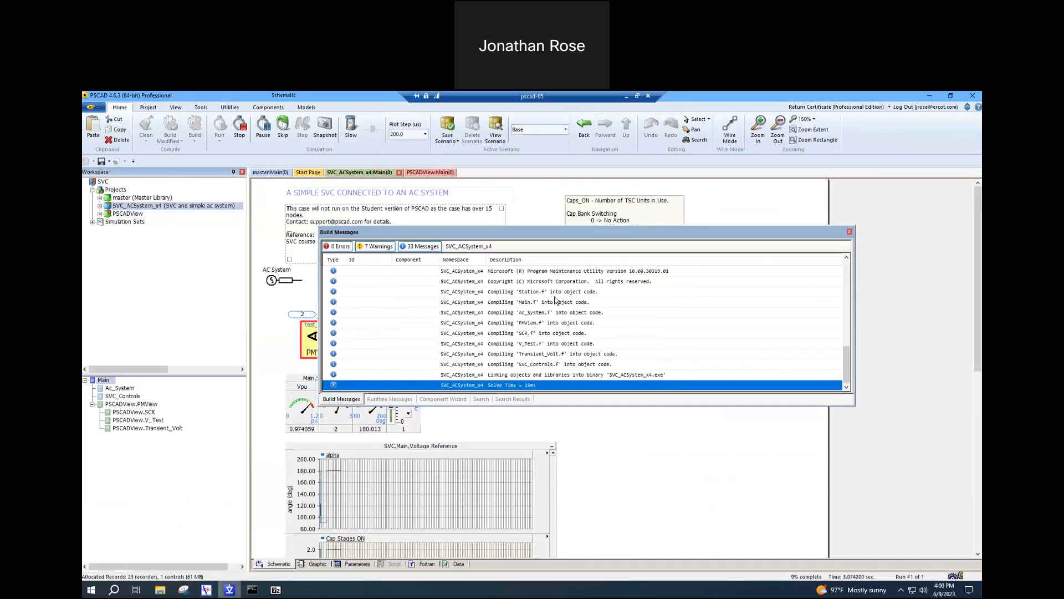
Dismiss the build messages and fit the main page's Vpu and Vref graph to its data while the simulation runs.
click(851, 233)
scroll(734, 393, down, 3)
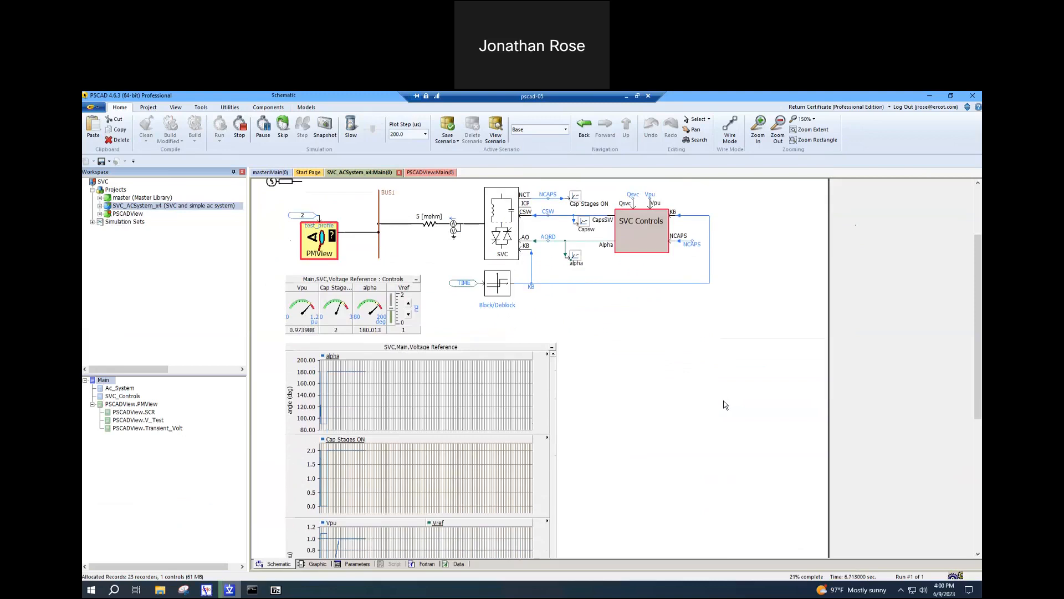
scroll(644, 423, down, 3)
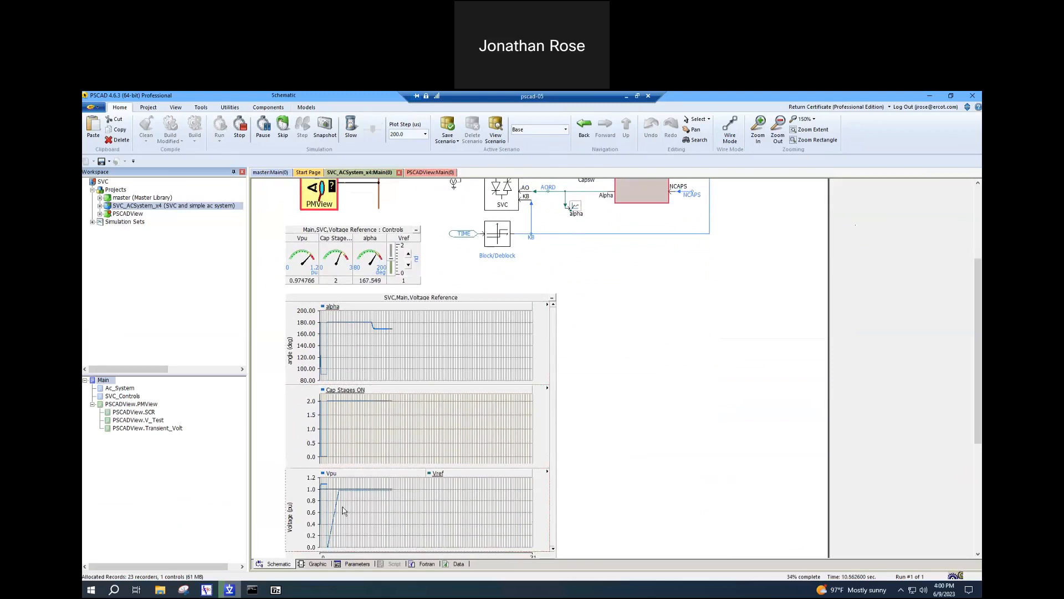
key(e)
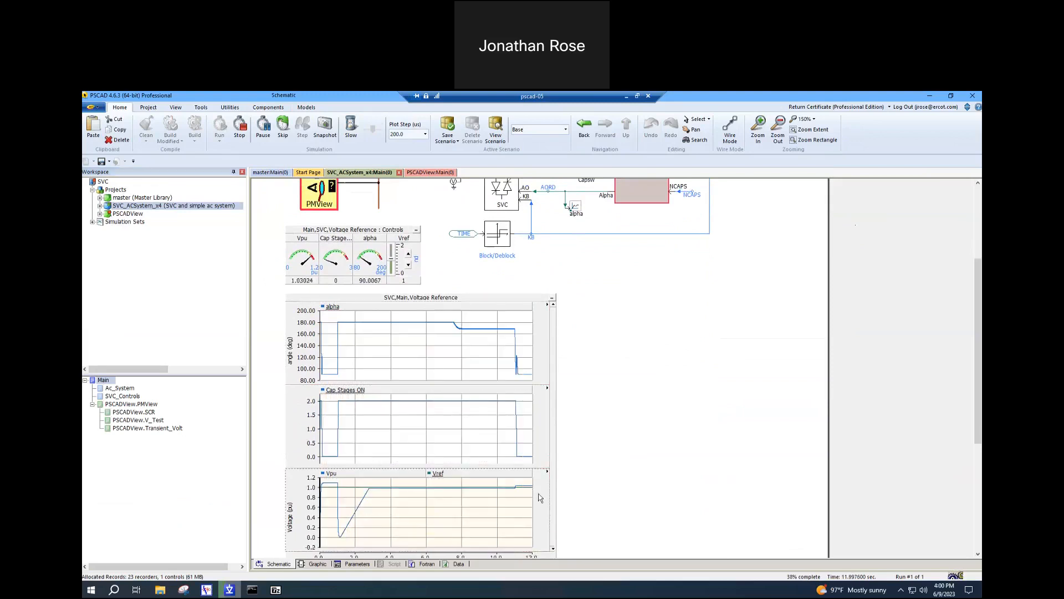
scroll(630, 434, up, 3)
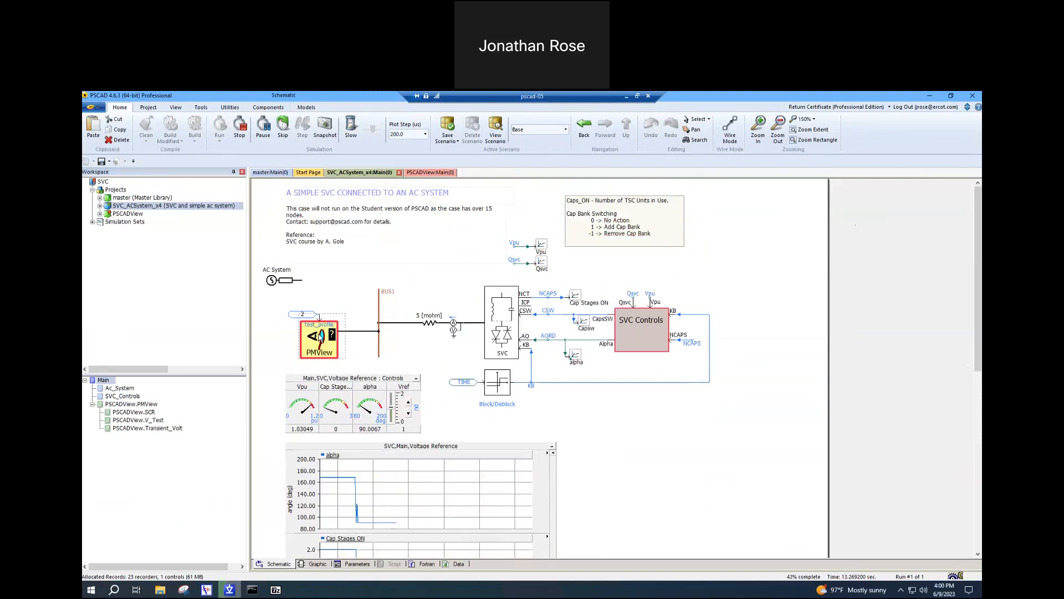
Open the PMView block and fit its Ppoi/Qpoi and Vsource graphs to the simulated data.
double_click(316, 349)
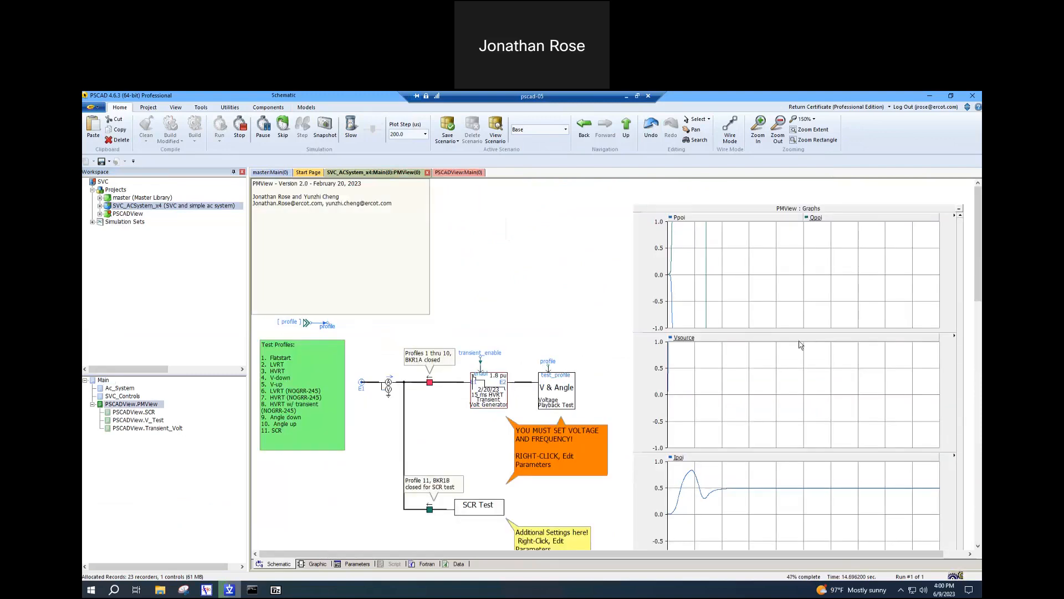
drag(643, 556, 705, 555)
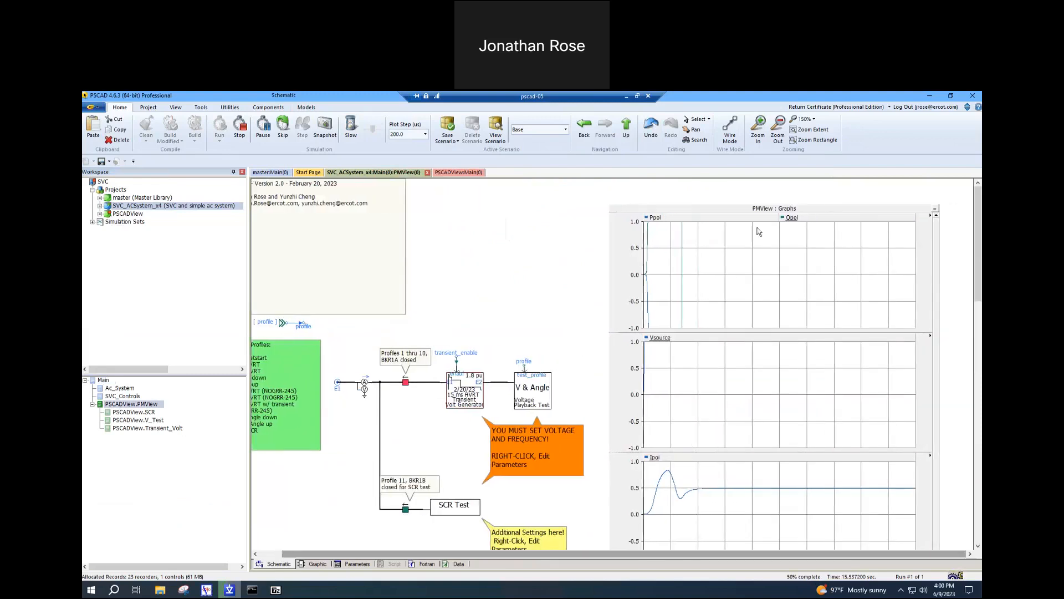
click(753, 255)
key(e)
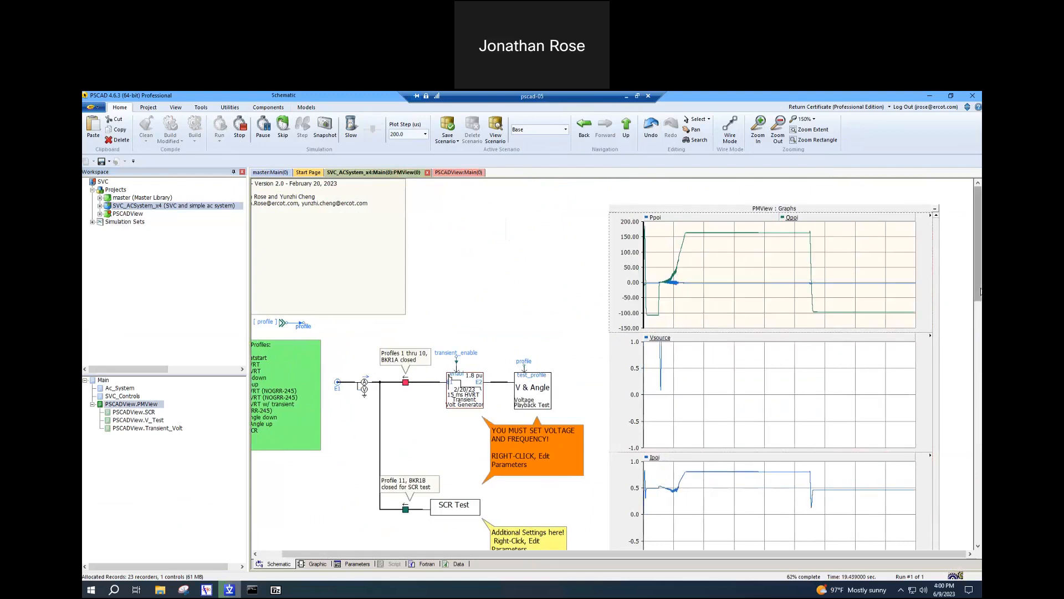
mouse_move(978, 287)
mouse_down()
mouse_move(970, 348)
mouse_move(962, 300)
mouse_up()
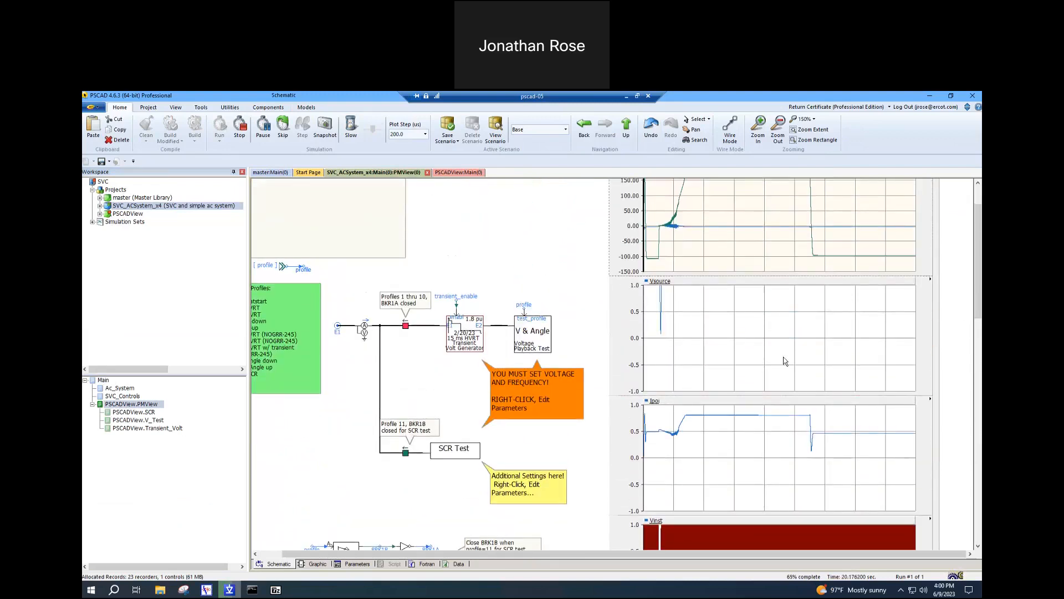
click(785, 361)
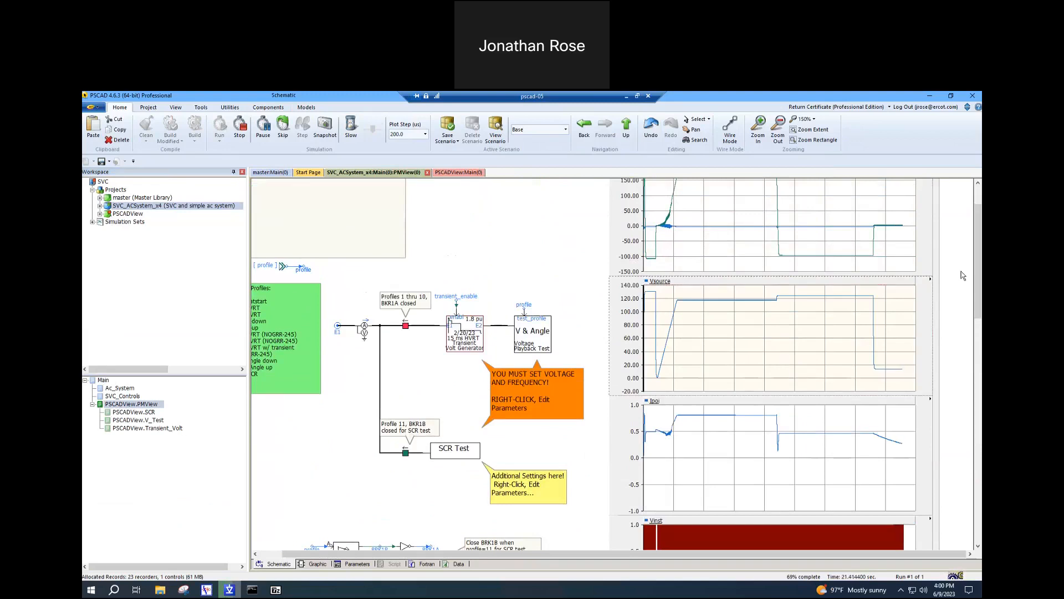
drag(978, 269, 977, 262)
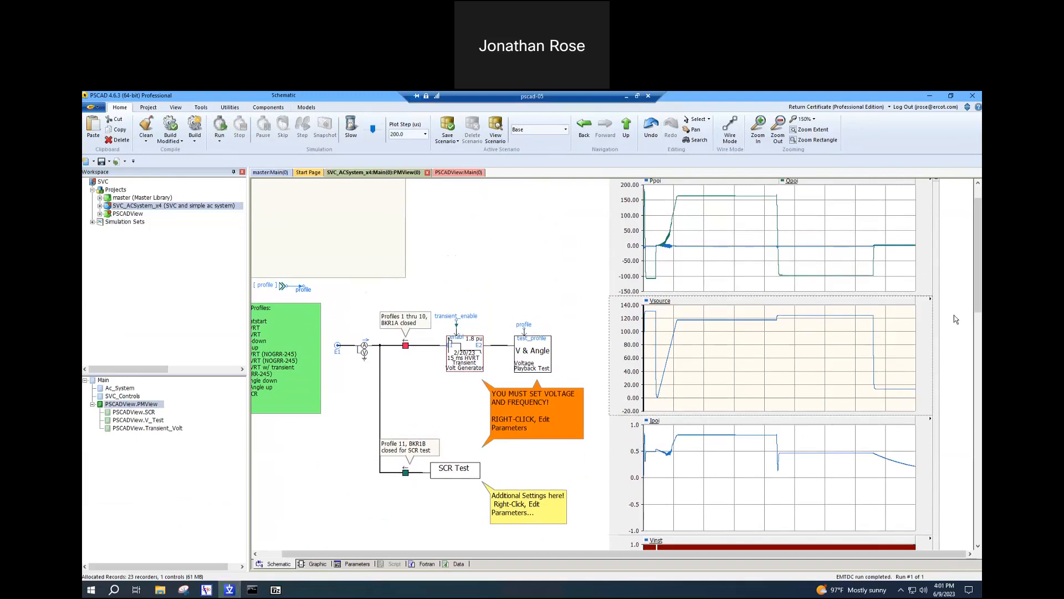
drag(978, 306, 978, 291)
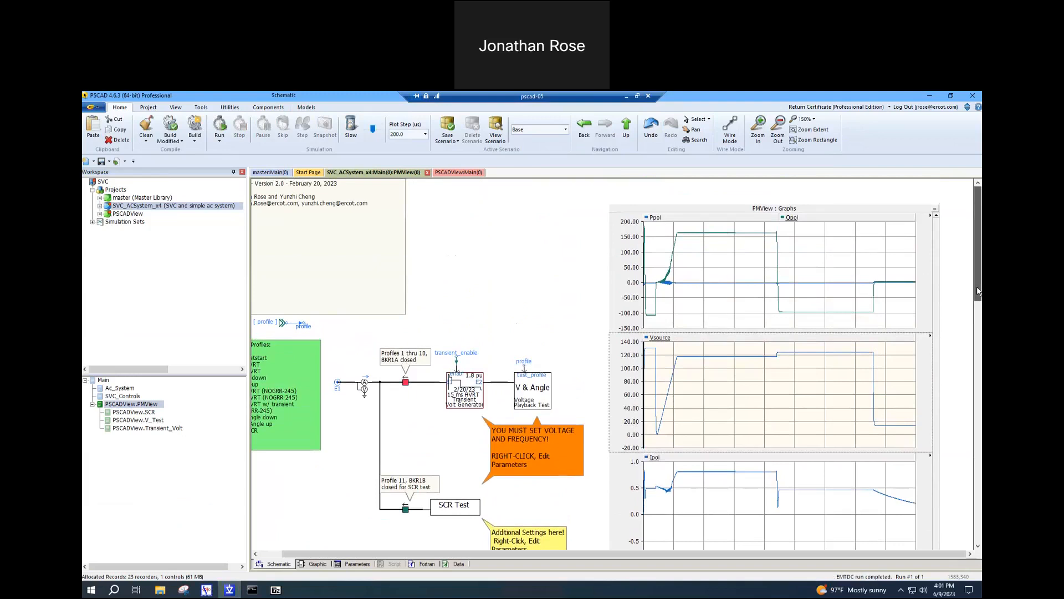
Enlarge PMView's Ppoi/Qpoi and Vsource graphs and fit their time axis to the complete run.
click(674, 286)
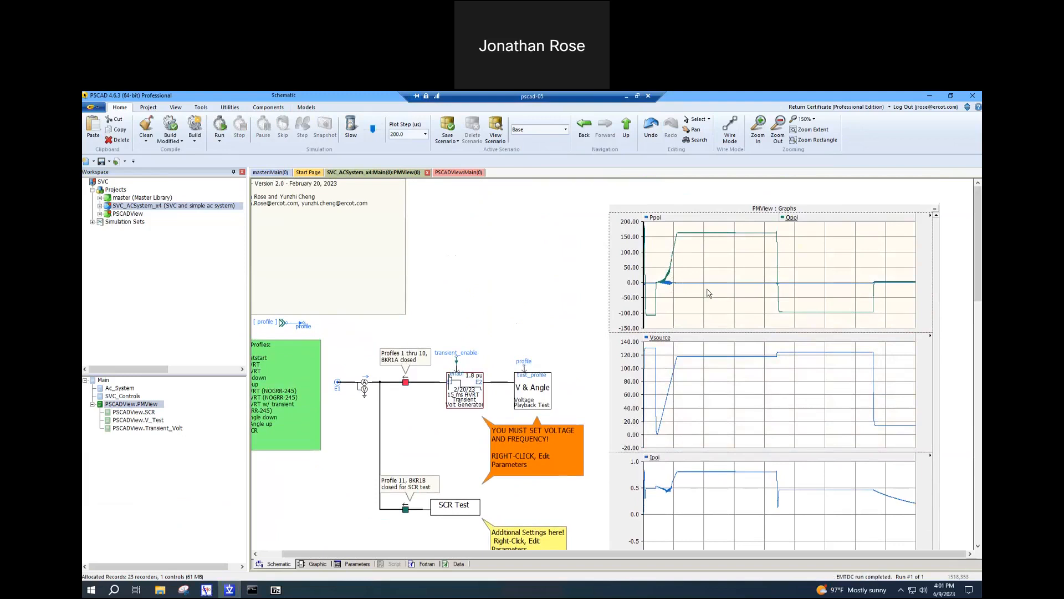
click(759, 123)
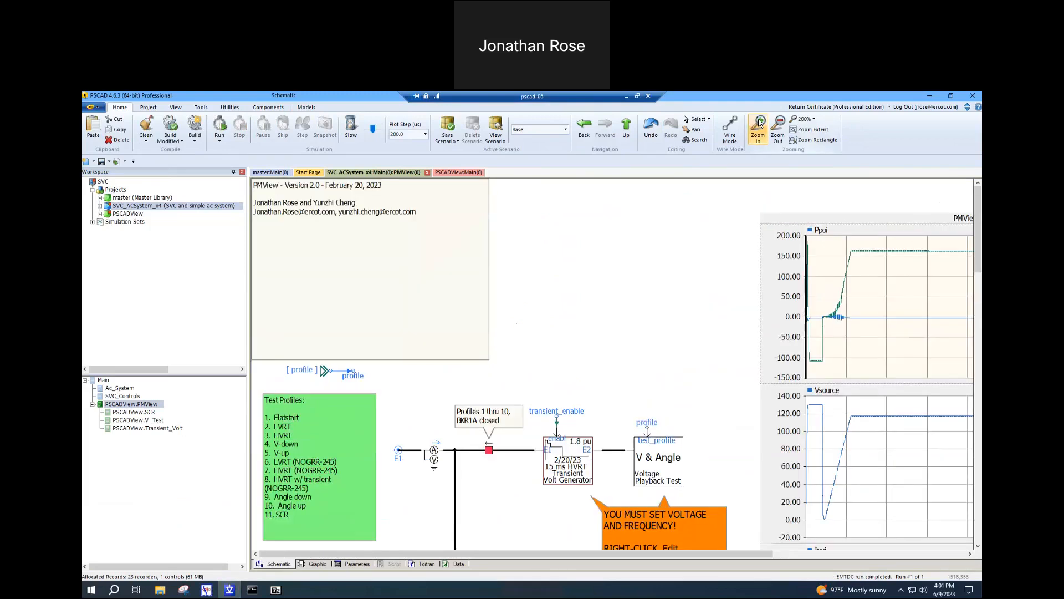
drag(736, 555, 894, 553)
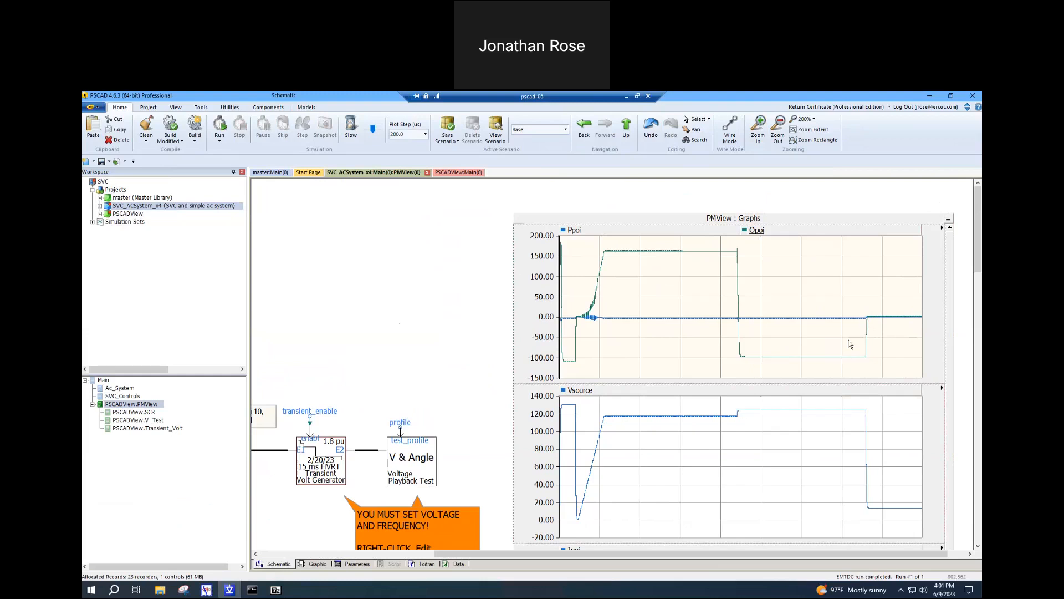
key(x)
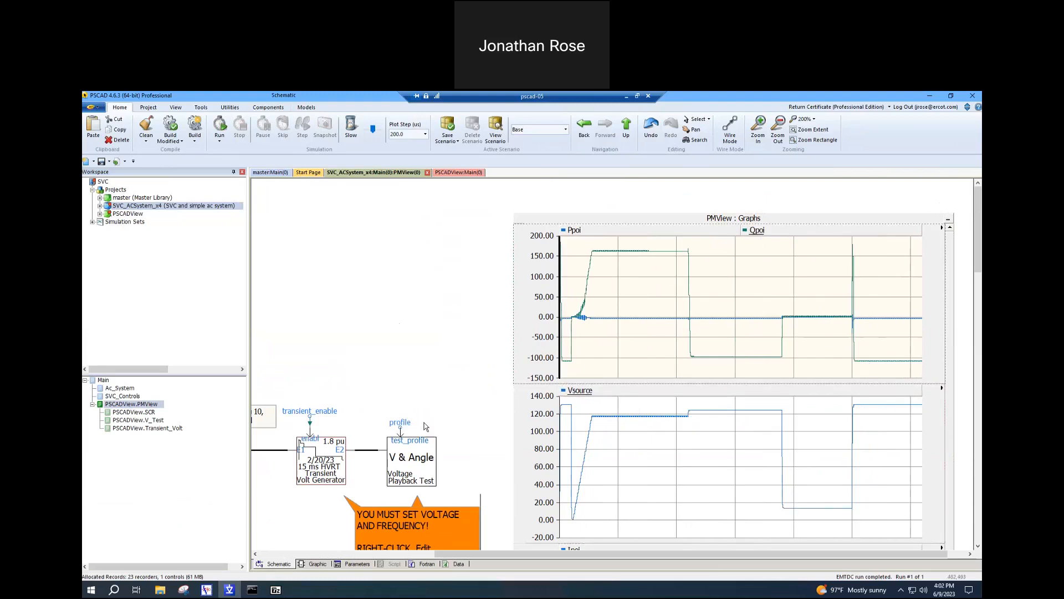
Look up the HVRT test's number in PMView's Test Profiles list and return to the main page.
drag(445, 557, 265, 555)
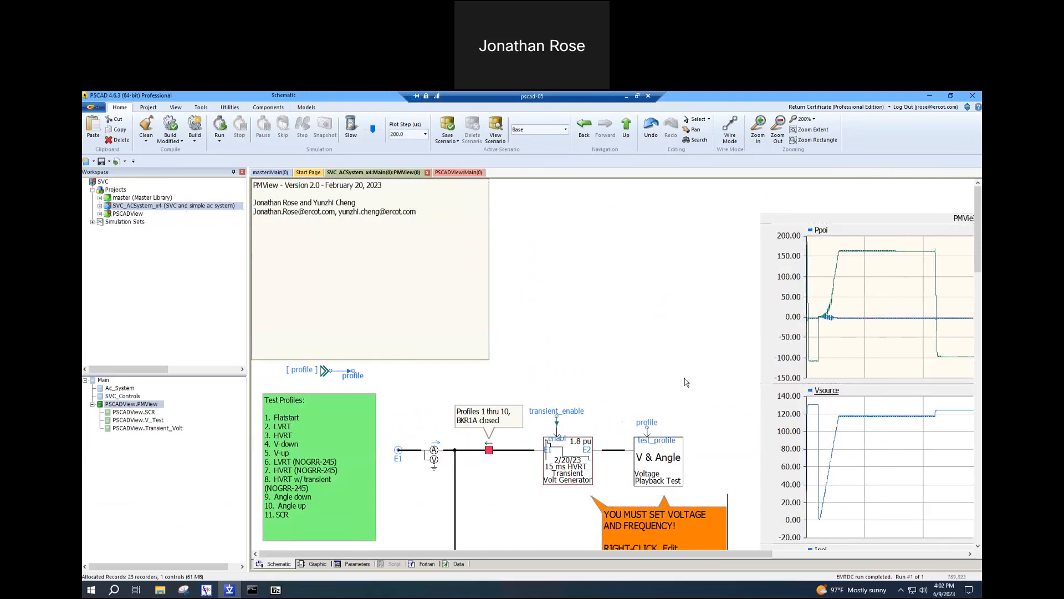
click(627, 129)
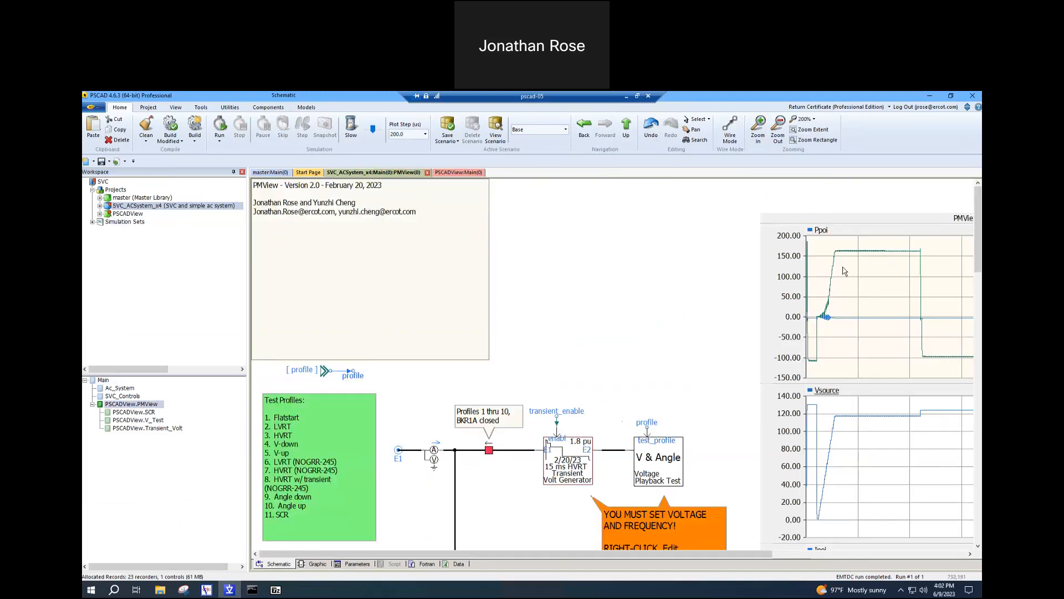
click(279, 443)
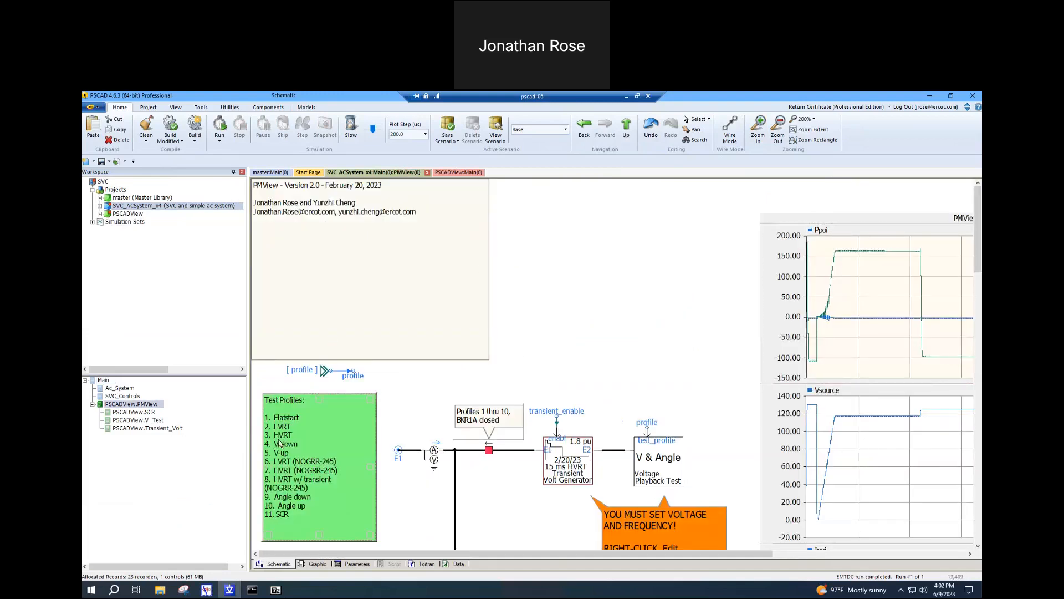
click(625, 127)
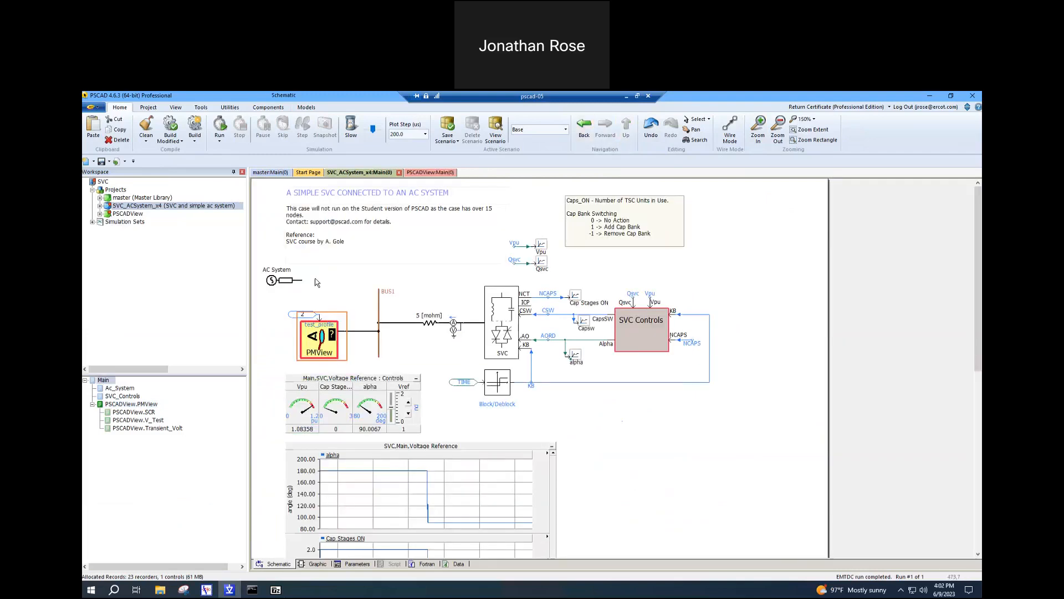
Set the integer constant feeding PMView's test_profile input to 3 and run the simulation.
double_click(298, 316)
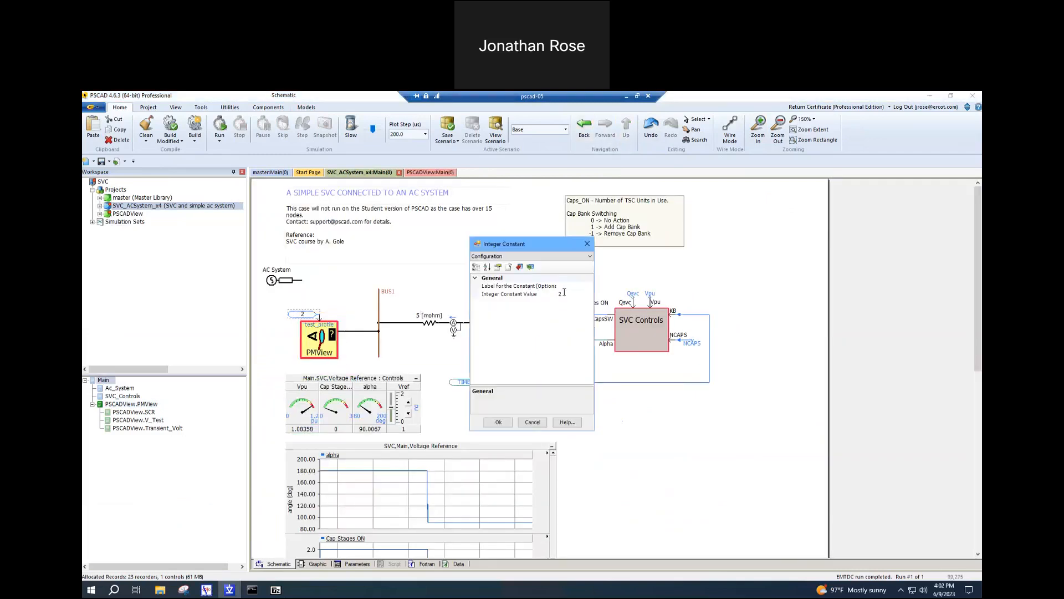
click(528, 294)
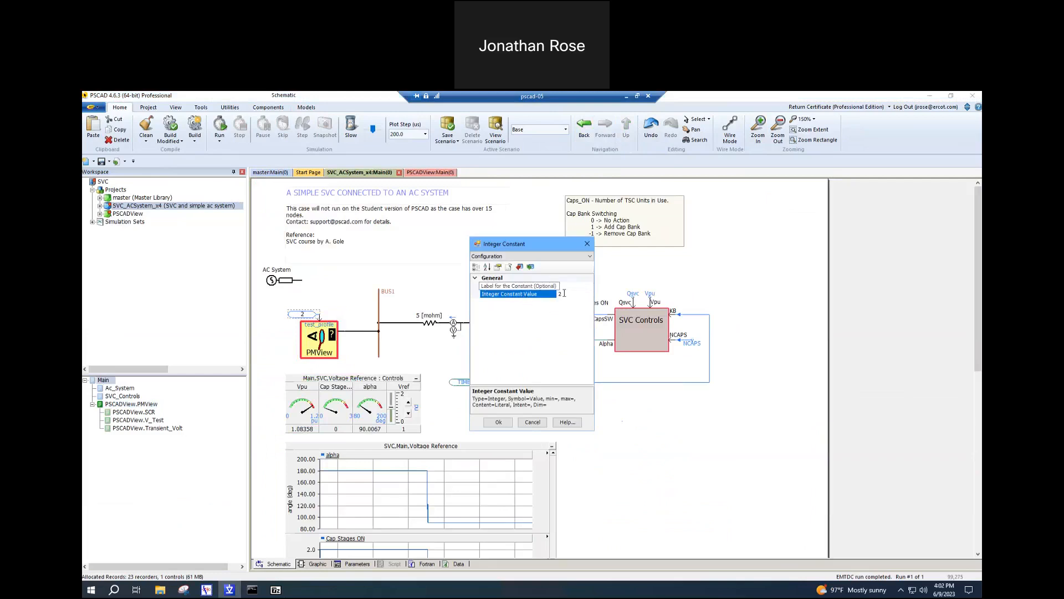
drag(557, 294, 555, 294)
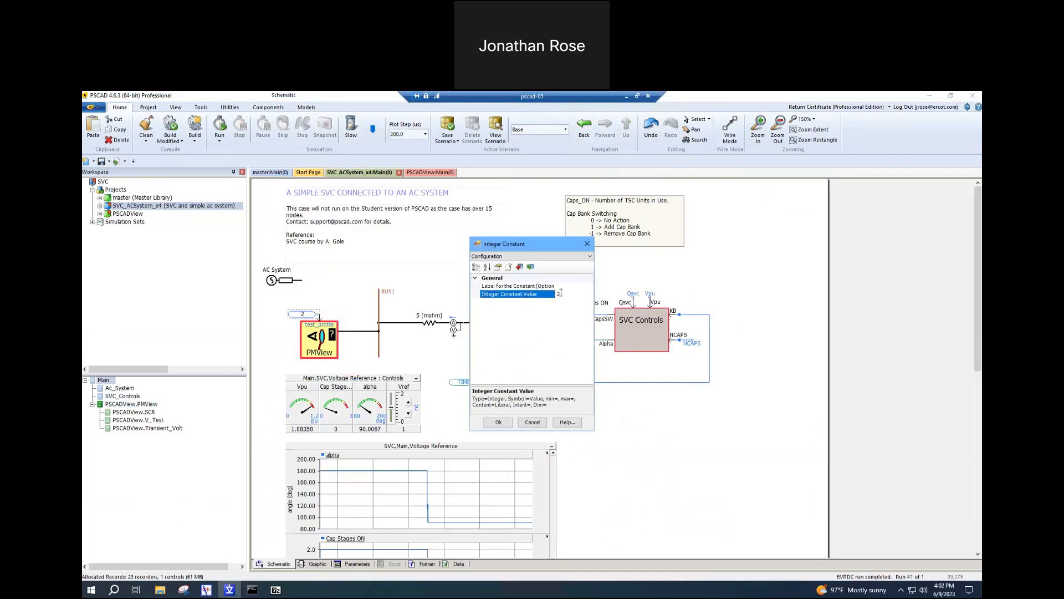
text(3)
click(509, 422)
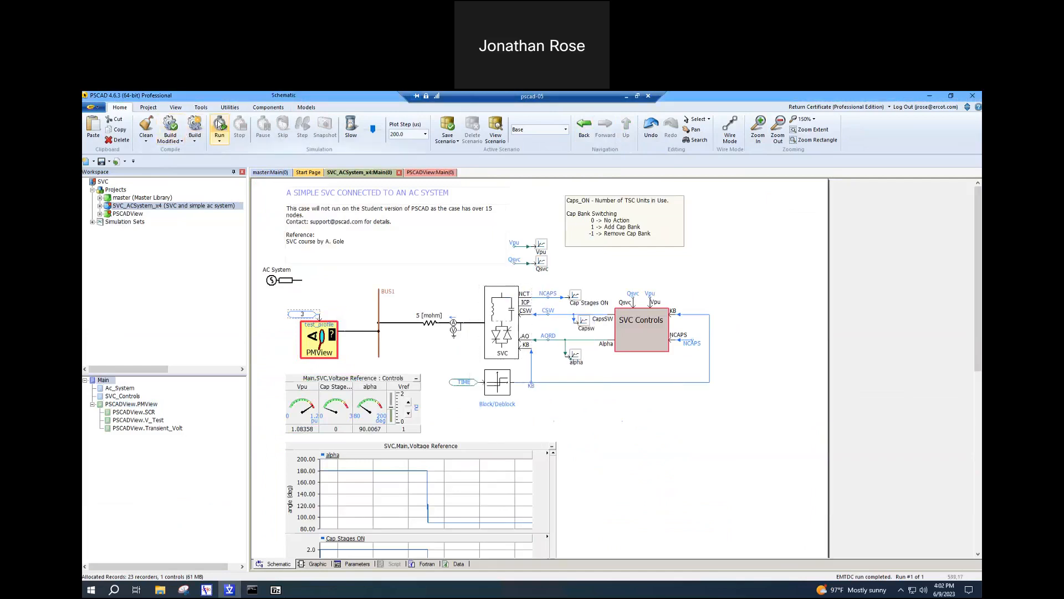
click(219, 125)
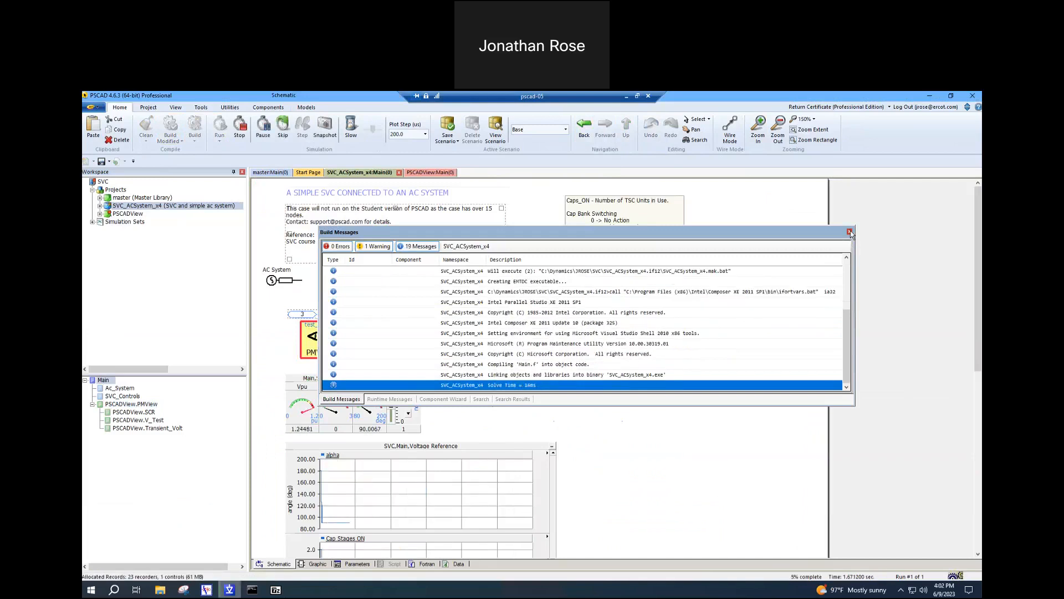
Dismiss the build messages and open the PMView block to watch its Ppoi/Qpoi and Vsource graphs during the run.
click(851, 233)
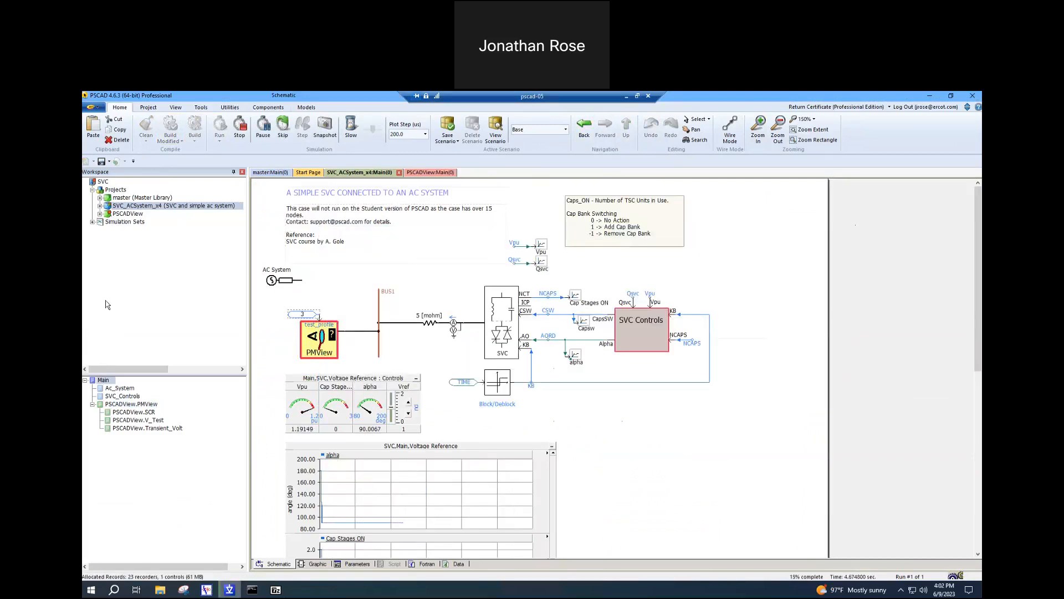
double_click(327, 344)
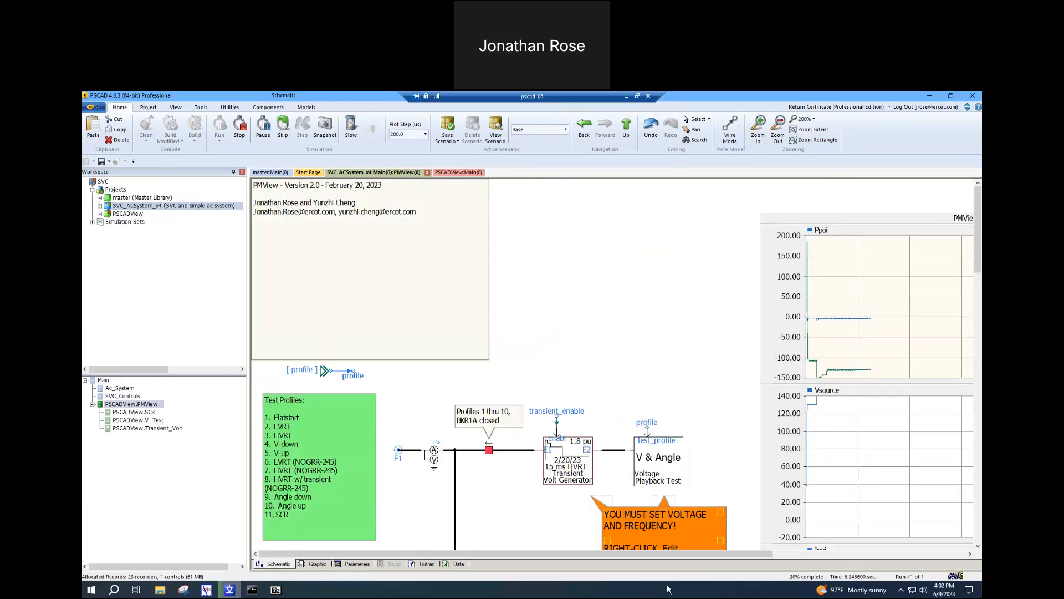
drag(685, 554, 779, 553)
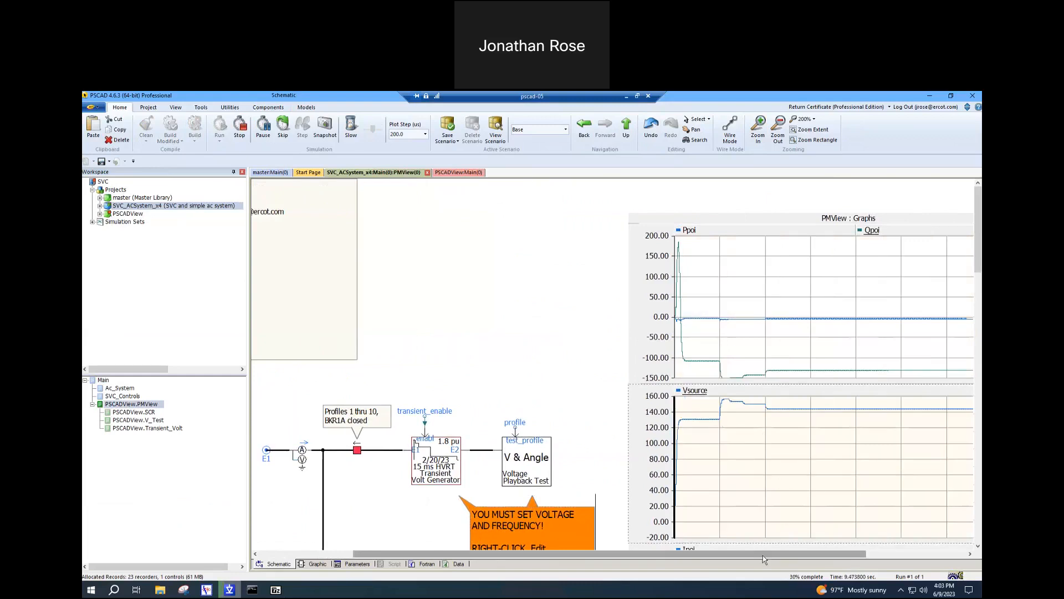
drag(787, 556, 845, 556)
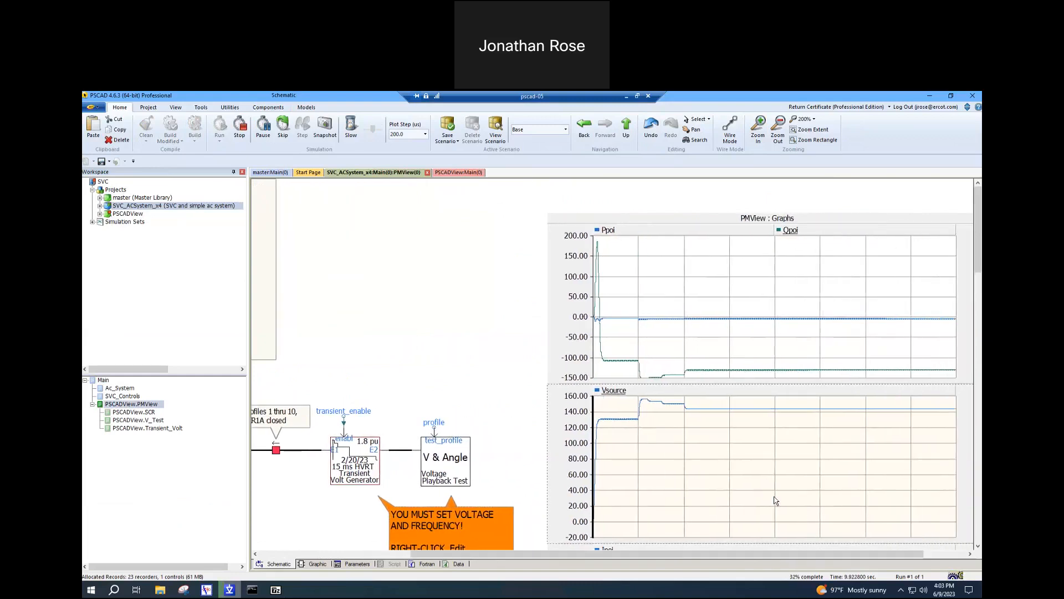
scroll(770, 475, down, 1)
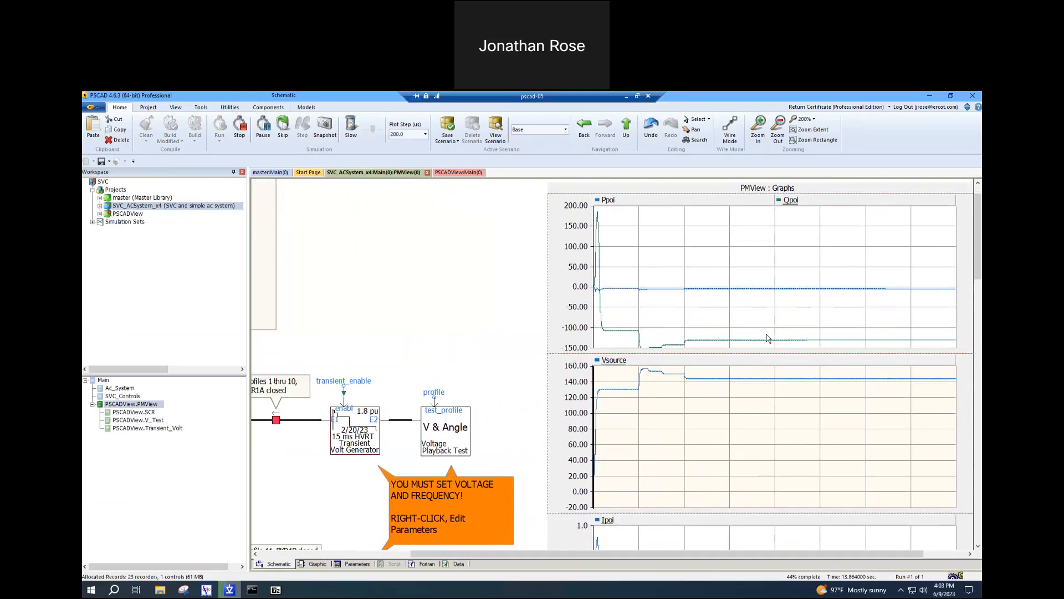
mouse_move(766, 340)
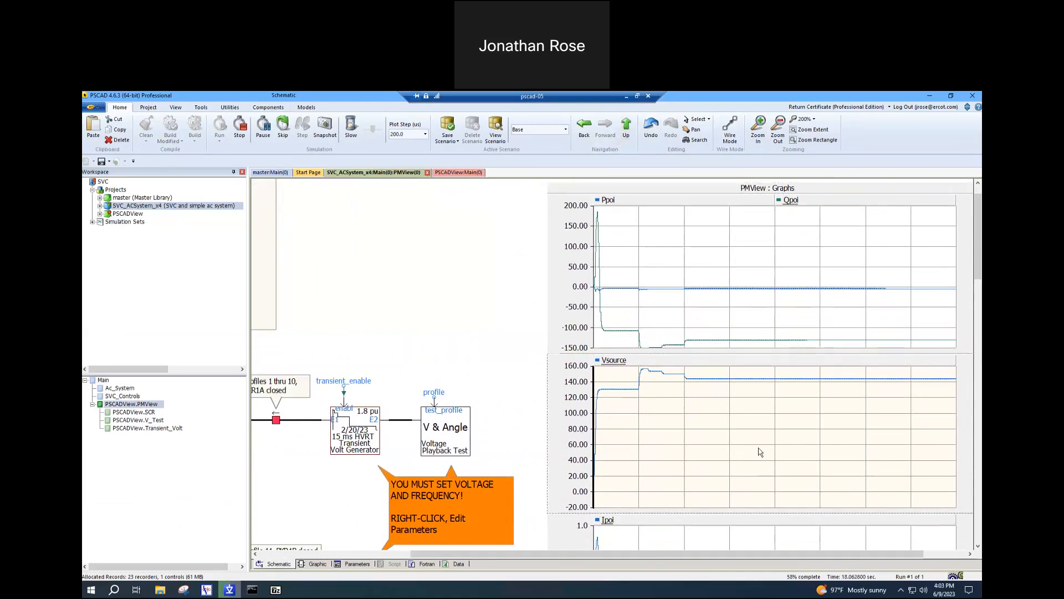
Fit PMView's Vinst graph to the simulated data and magnify its waveform between about 0.50 and 1.10 seconds.
scroll(713, 431, down, 5)
click(658, 448)
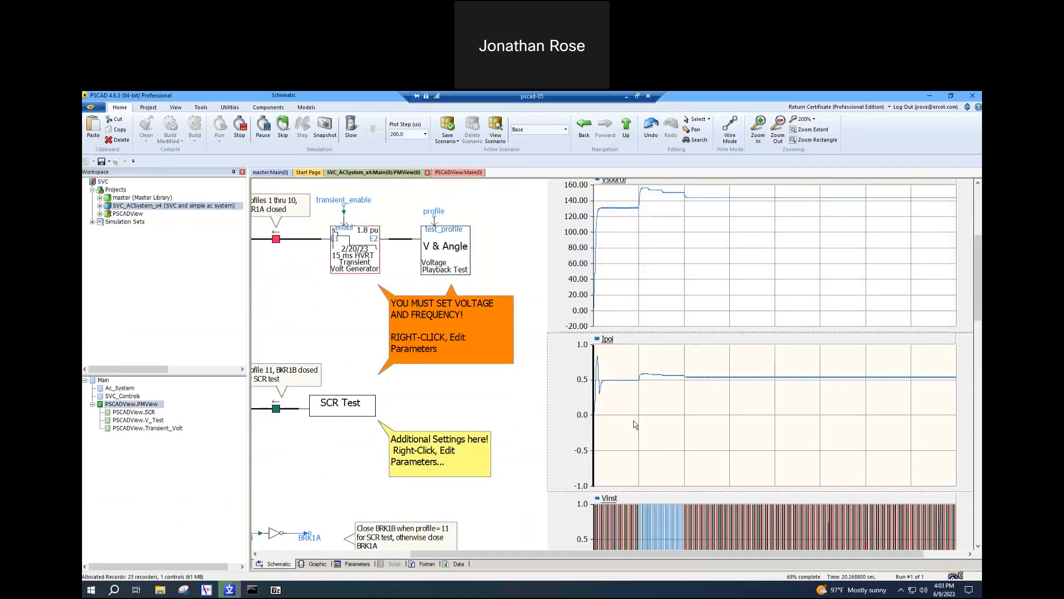
scroll(671, 438, down, 5)
click(670, 424)
key(r)
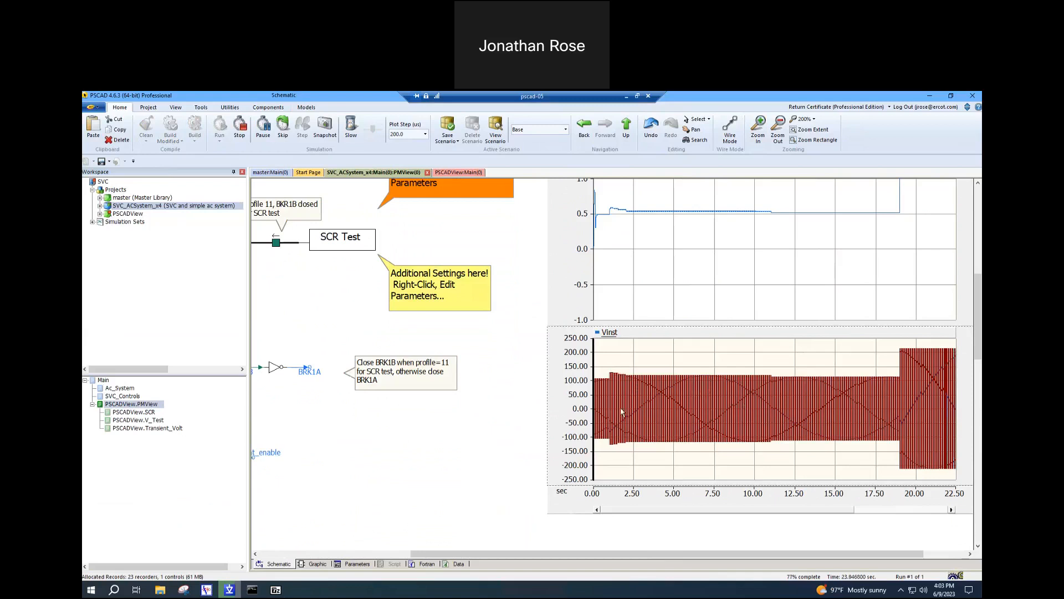
drag(608, 371, 615, 452)
drag(603, 357, 612, 474)
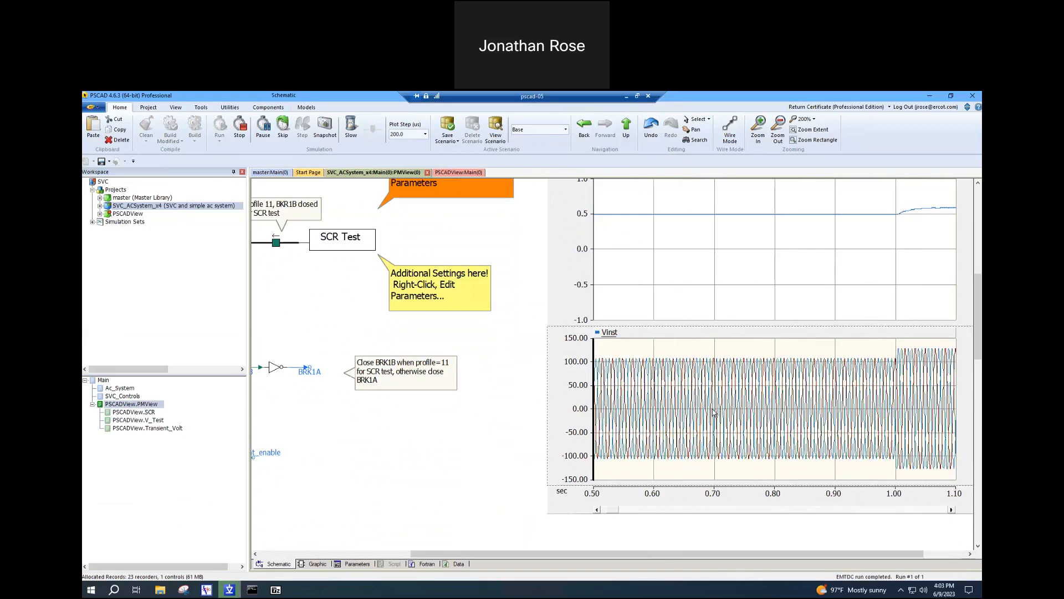
Review PMView's Ppoi/Qpoi and Vsource graphs for the finished HVRT run and return to the main page.
scroll(779, 413, up, 6)
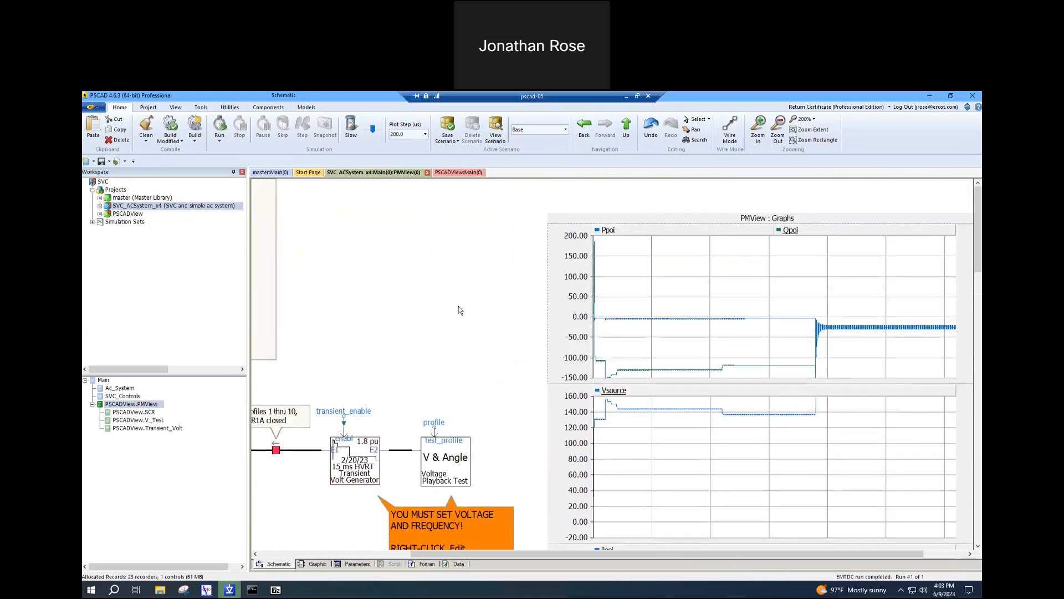
click(626, 130)
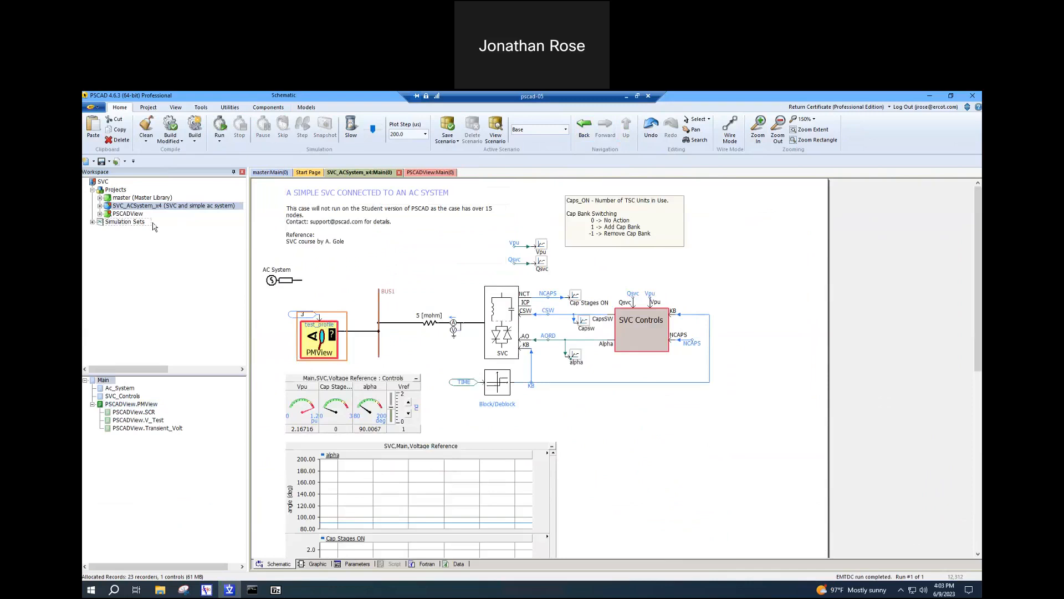
mouse_move(438, 317)
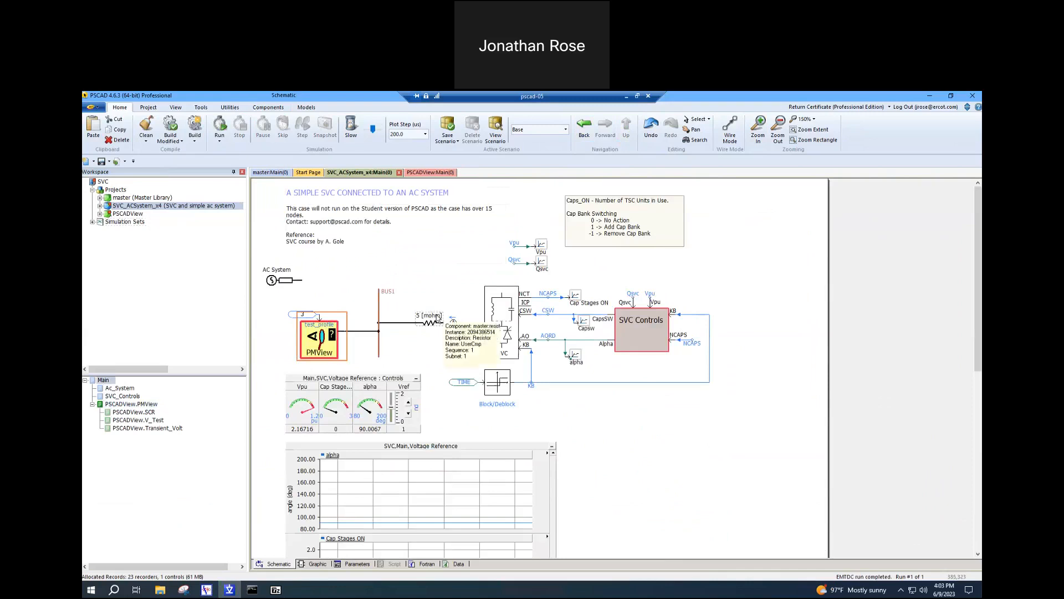